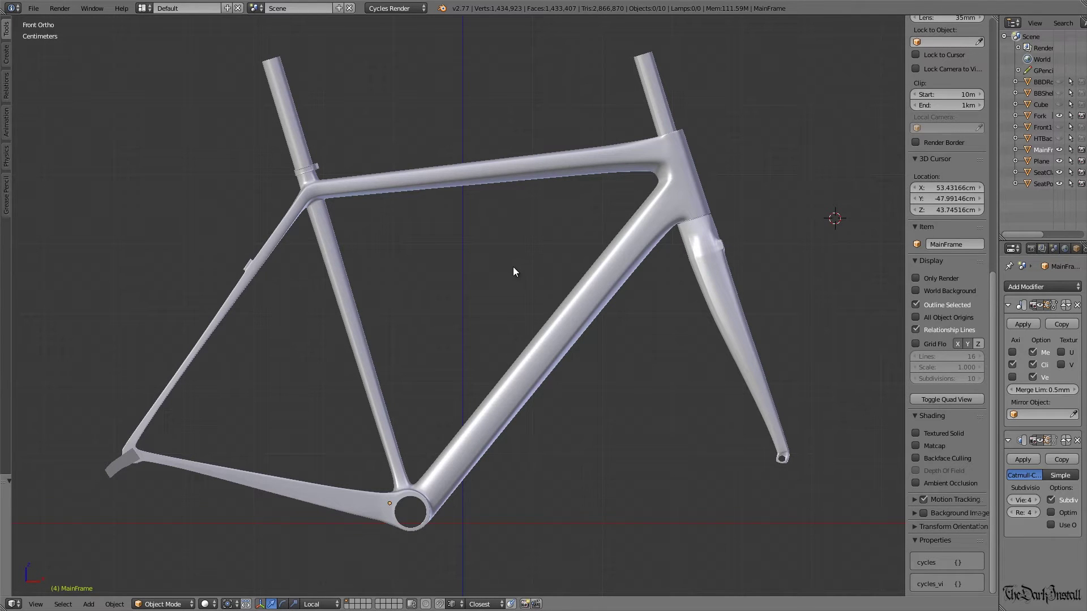
Step: Orbit out of the front view and close in on the seat clamp ring and seatstay bridge
{"action": "middle_click_drag", "start_coordinate": [332, 251], "coordinate": [514, 165]}
{"action": "scroll", "coordinate": [470, 258], "scroll_direction": "up", "scroll_amount": 5}
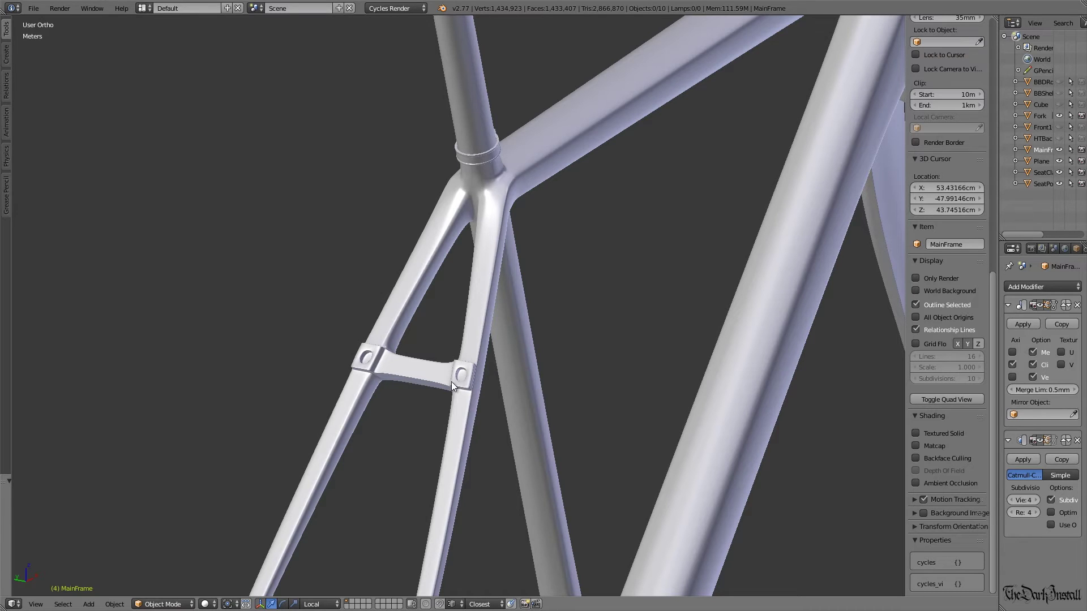
{"action": "scroll", "coordinate": [458, 365], "scroll_direction": "down", "scroll_amount": 4}
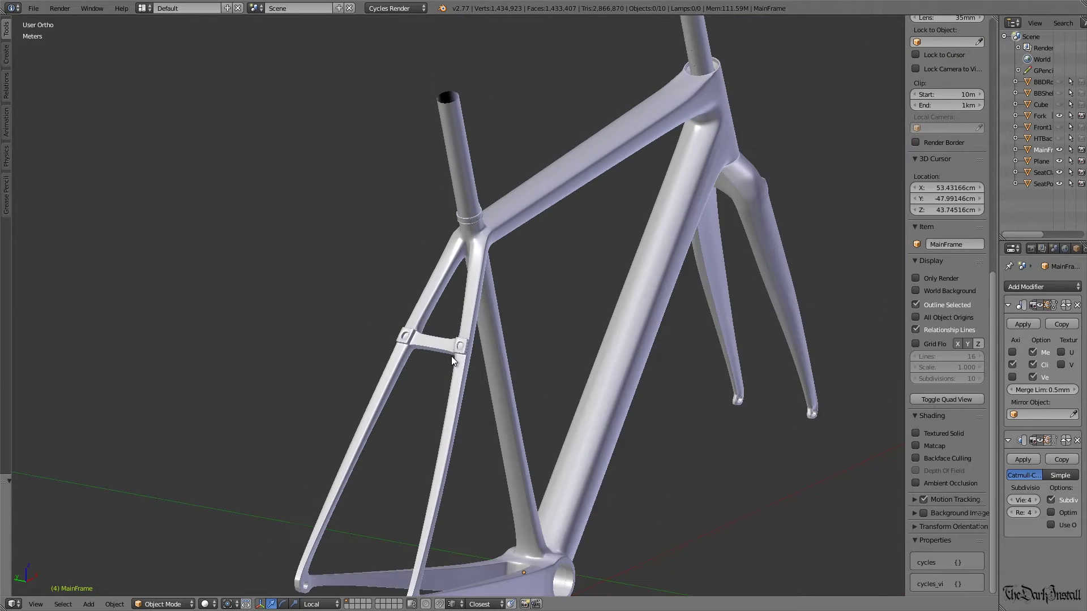
{"action": "scroll", "coordinate": [450, 355], "scroll_direction": "up", "scroll_amount": 4}
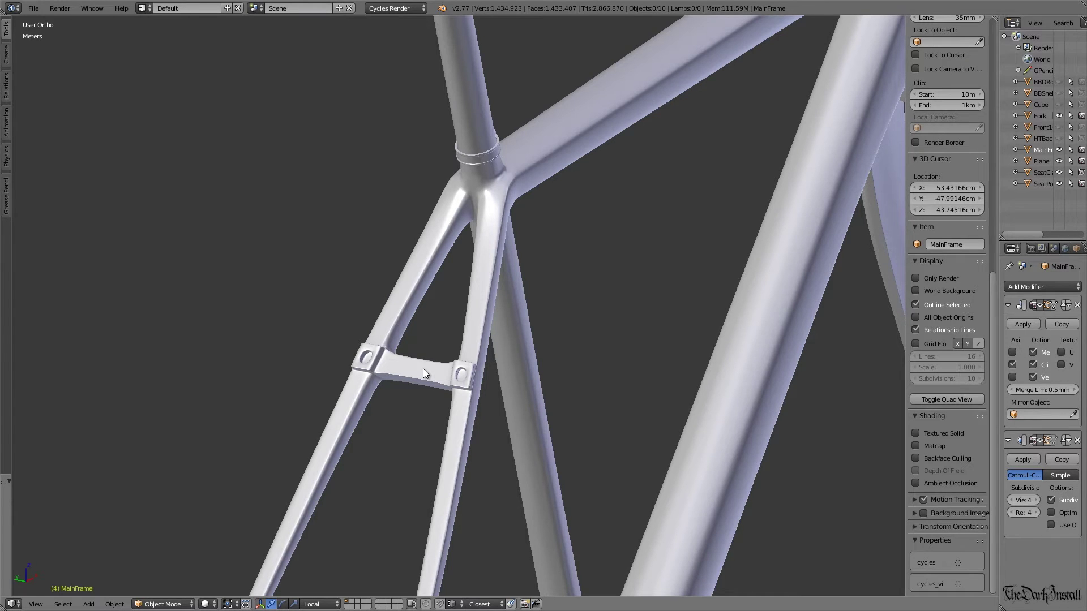
{"action": "scroll", "coordinate": [423, 368], "scroll_direction": "down", "scroll_amount": 4}
{"action": "scroll", "coordinate": [423, 369], "scroll_direction": "up", "scroll_amount": 5}
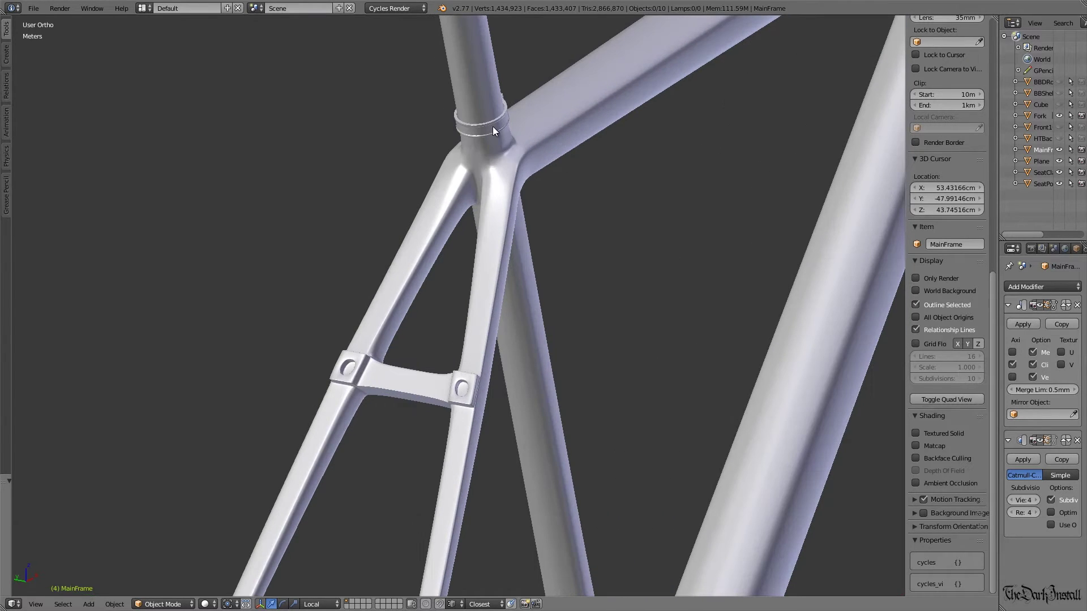
{"action": "scroll", "coordinate": [505, 116], "scroll_direction": "down", "scroll_amount": 3}
{"action": "scroll", "coordinate": [338, 137], "scroll_direction": "up", "scroll_amount": 3}
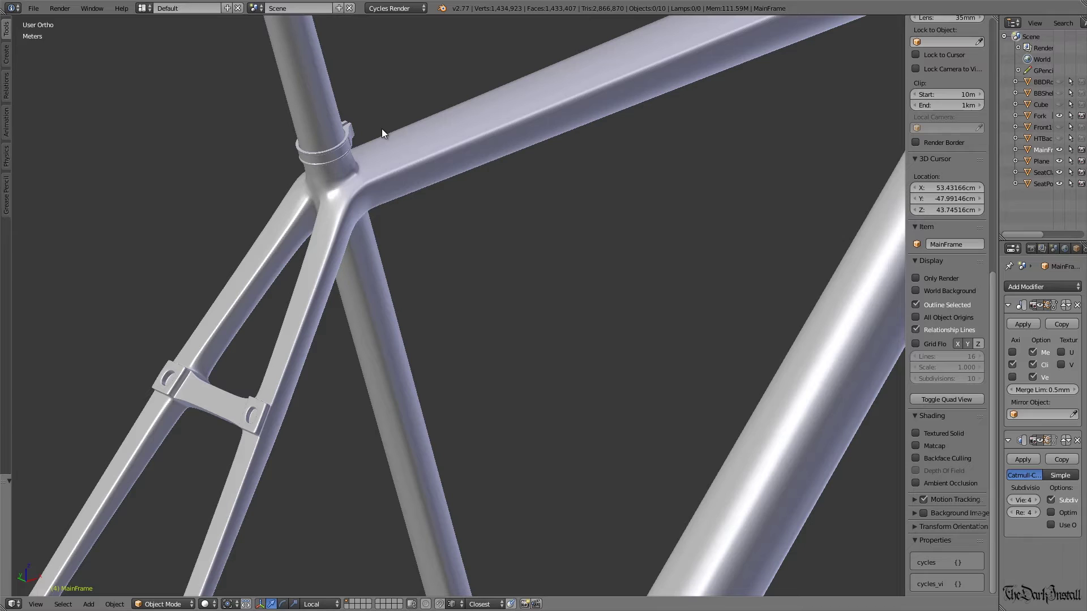
{"action": "scroll", "coordinate": [414, 270], "scroll_direction": "down", "scroll_amount": 2}
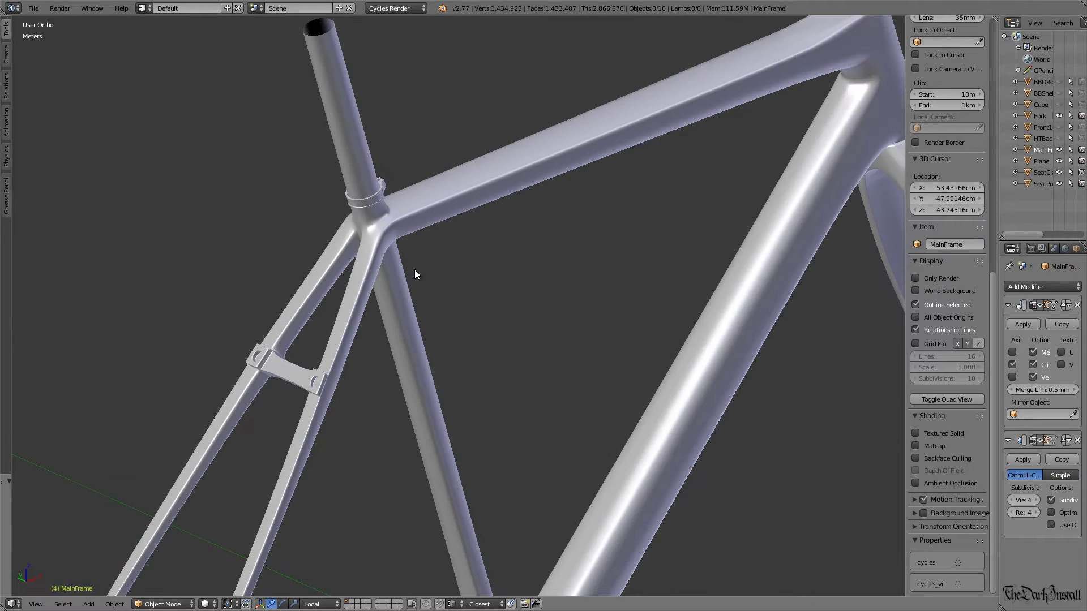
{"action": "middle_click_drag", "start_coordinate": [426, 290], "coordinate": [404, 238], "text": "shift"}
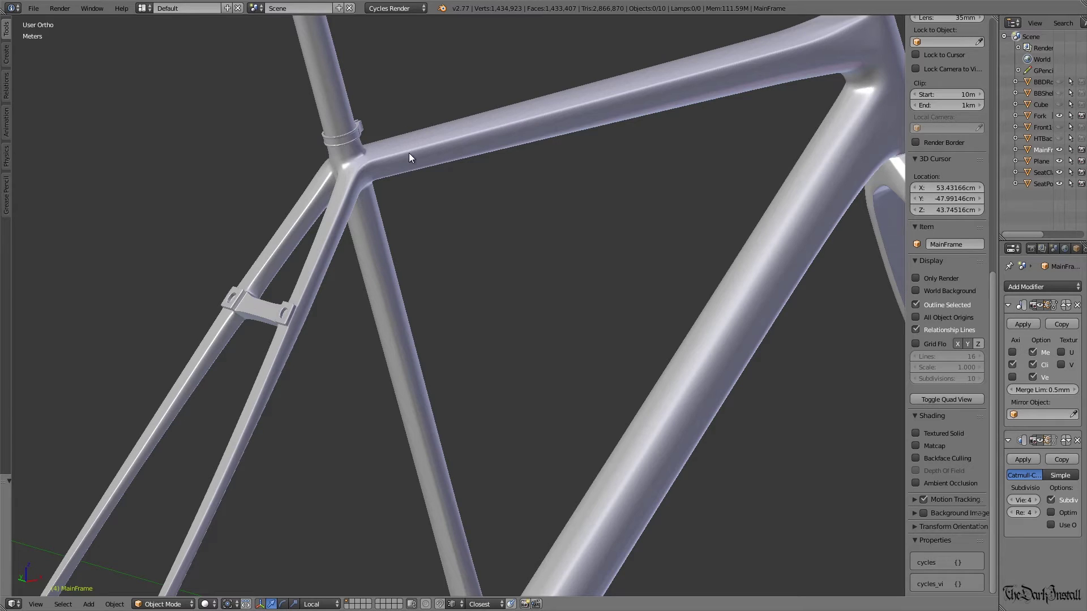
Step: Pan down the frame and zoom onto the bottom bracket shell
{"action": "middle_click_drag", "start_coordinate": [474, 290], "coordinate": [476, 80], "text": "shift"}
{"action": "middle_click_drag", "start_coordinate": [560, 355], "coordinate": [520, 318], "text": "shift"}
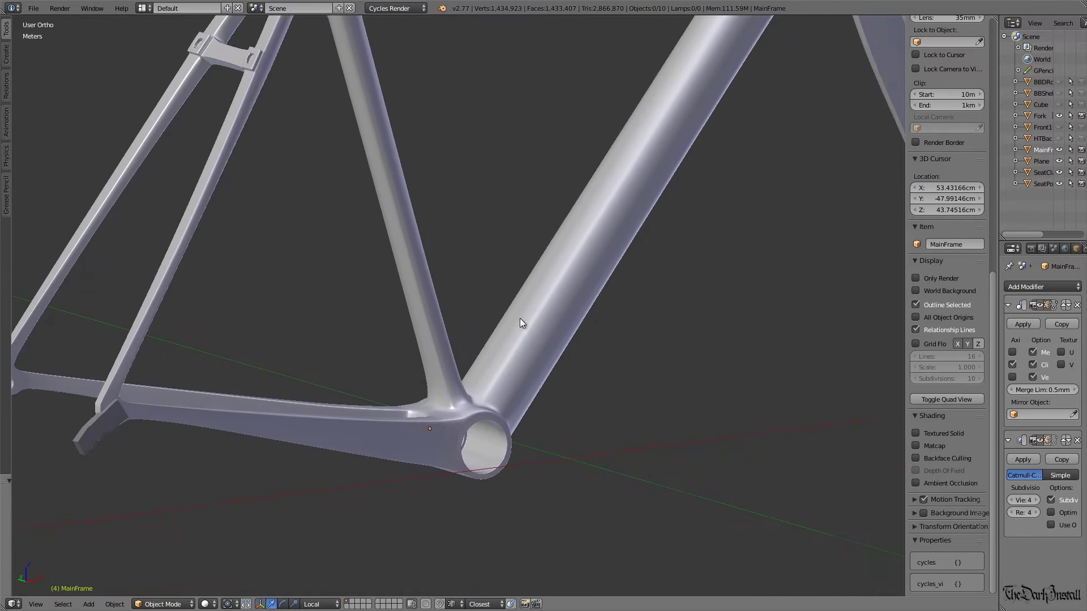
{"action": "scroll", "coordinate": [456, 392], "scroll_direction": "up", "scroll_amount": 1}
{"action": "scroll", "coordinate": [415, 414], "scroll_direction": "up", "scroll_amount": 4}
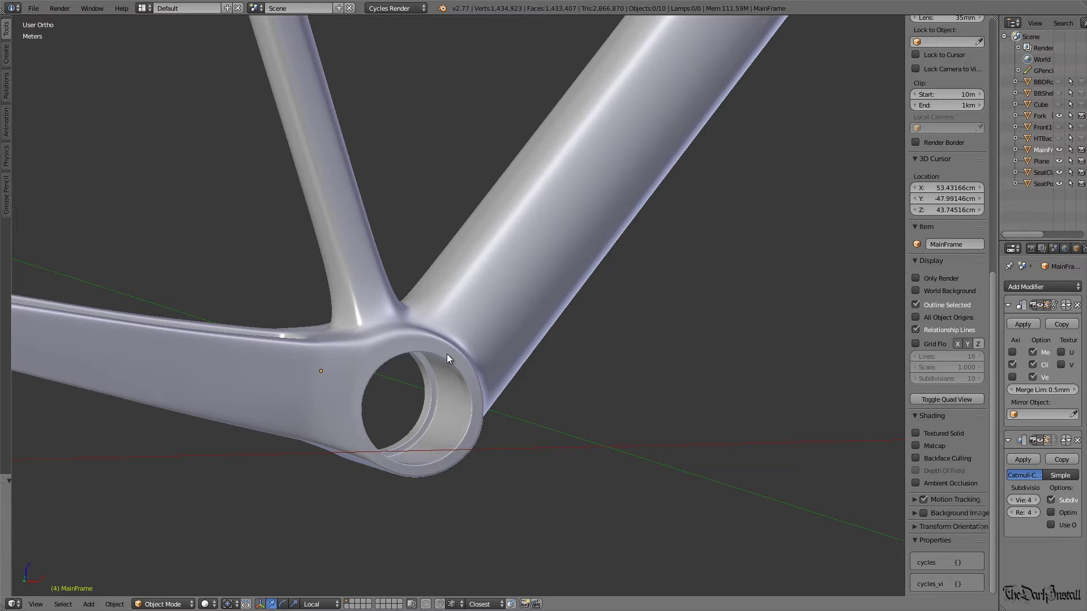
{"action": "scroll", "coordinate": [446, 354], "scroll_direction": "down", "scroll_amount": 3}
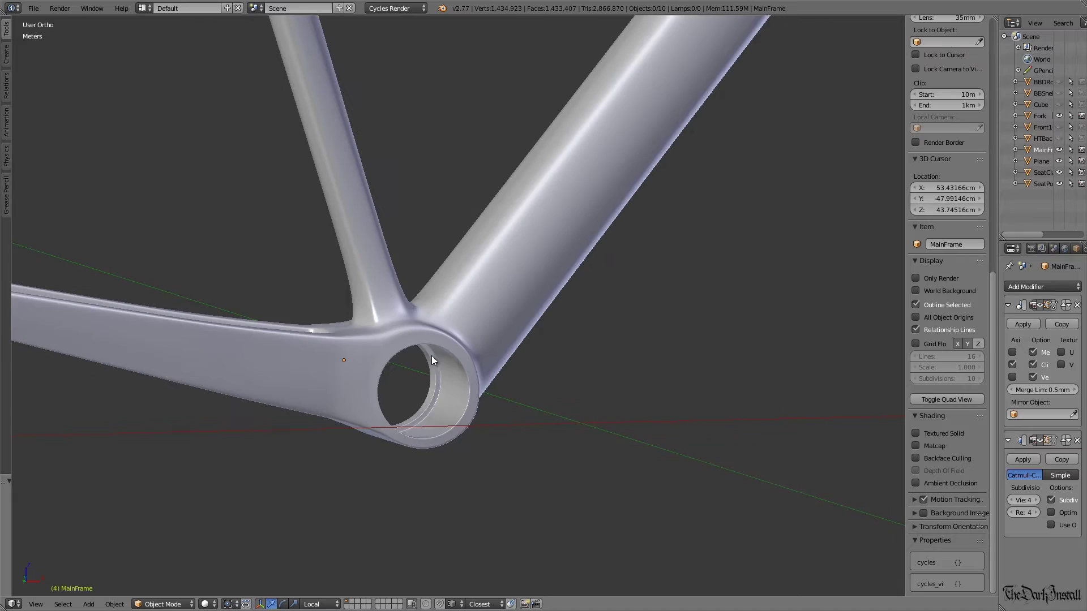
Step: Orbit past the chainstays toward the fork and zoom onto the head tube
{"action": "middle_click_drag", "start_coordinate": [400, 361], "coordinate": [109, 396]}
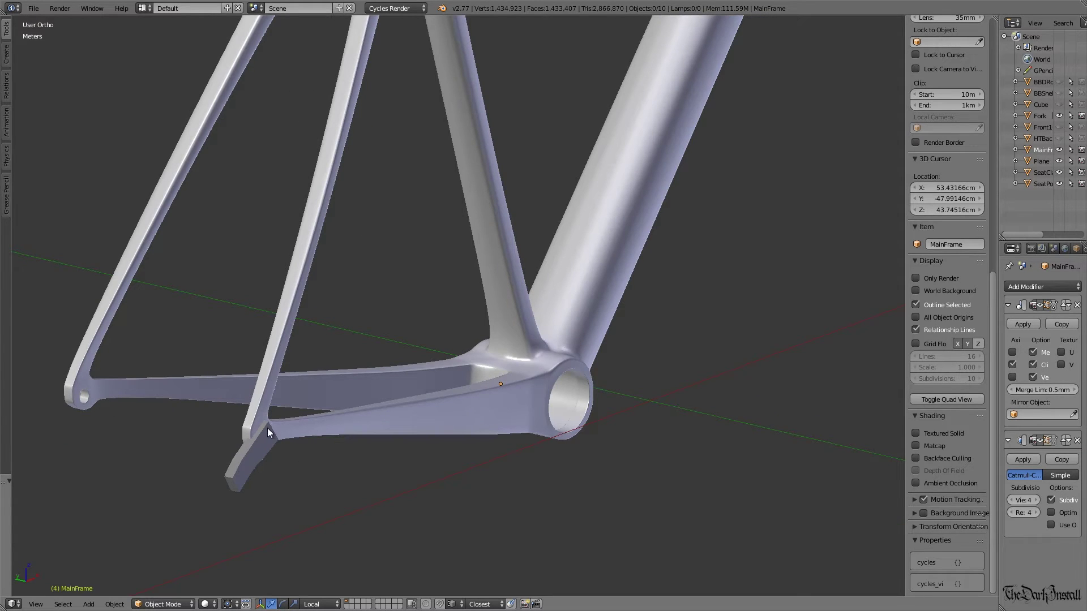
{"action": "middle_click_drag", "start_coordinate": [126, 377], "coordinate": [241, 355]}
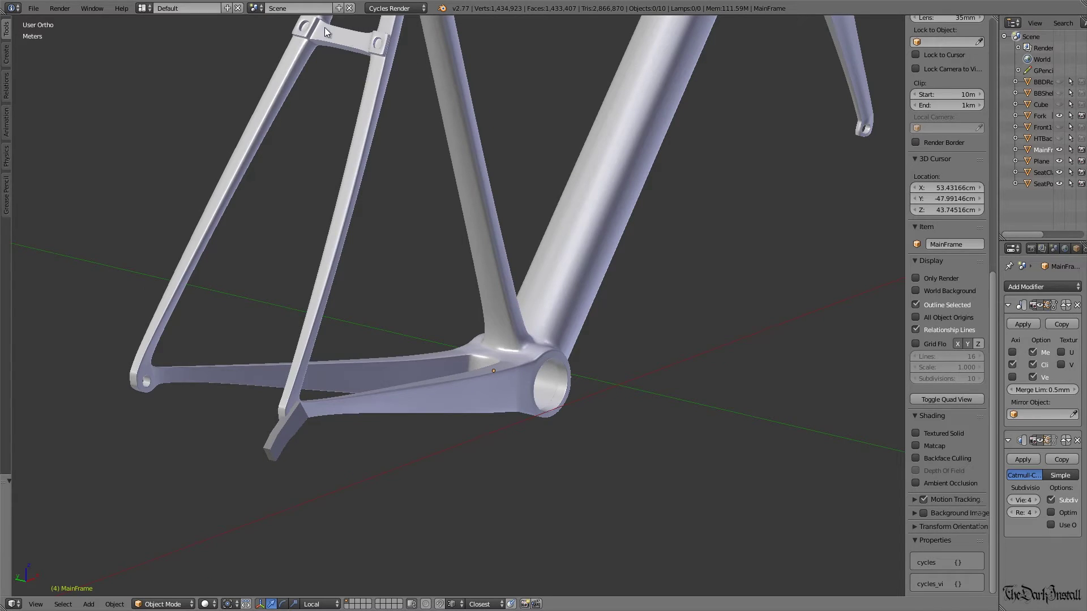
{"action": "scroll", "coordinate": [206, 376], "scroll_direction": "up", "scroll_amount": 1}
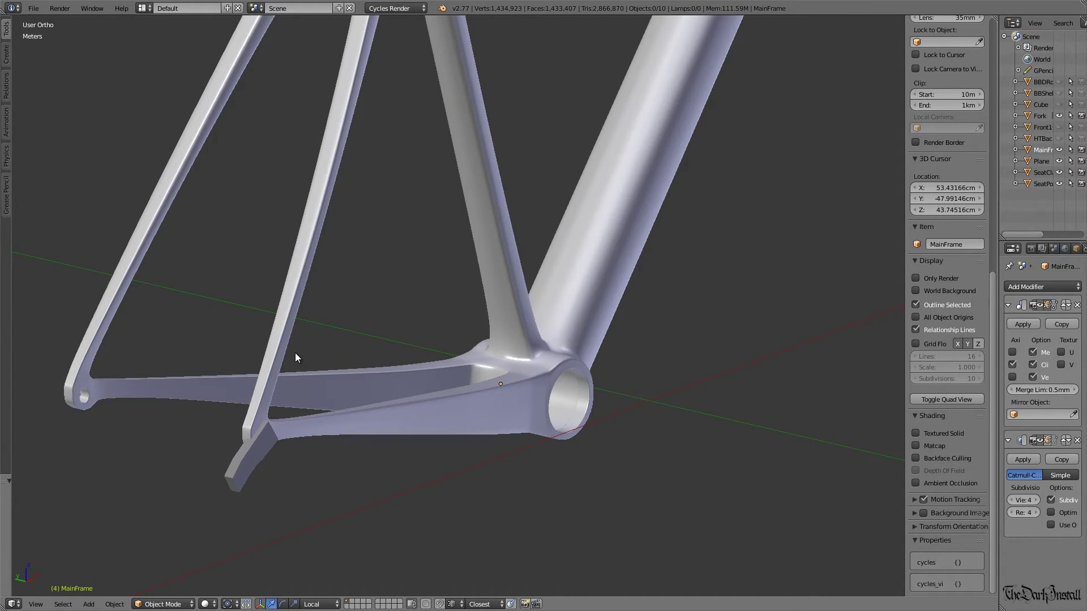
{"action": "scroll", "coordinate": [331, 136], "scroll_direction": "down", "scroll_amount": 1}
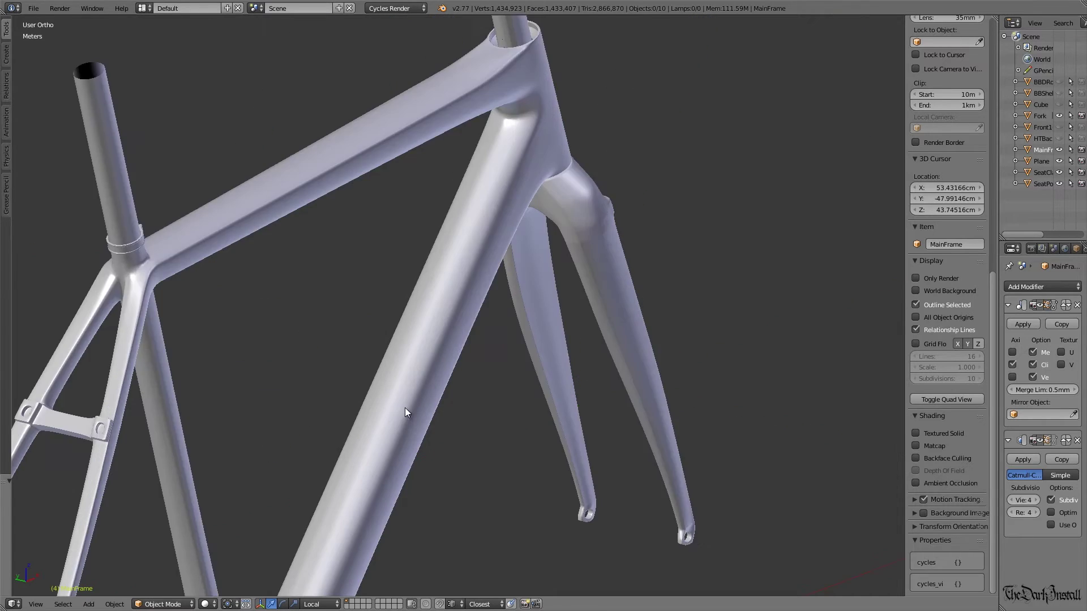
{"action": "scroll", "coordinate": [423, 443], "scroll_direction": "up", "scroll_amount": 3}
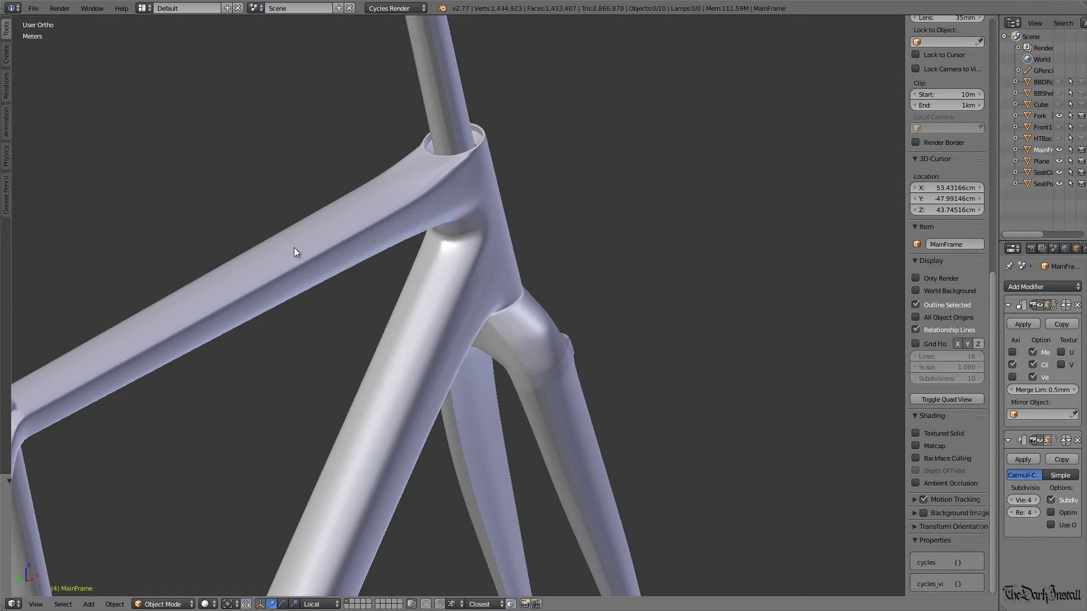
Step: Orbit to see the seat tube side-on, then toward the front and fork crown
{"action": "scroll", "coordinate": [227, 287], "scroll_direction": "down", "scroll_amount": 1}
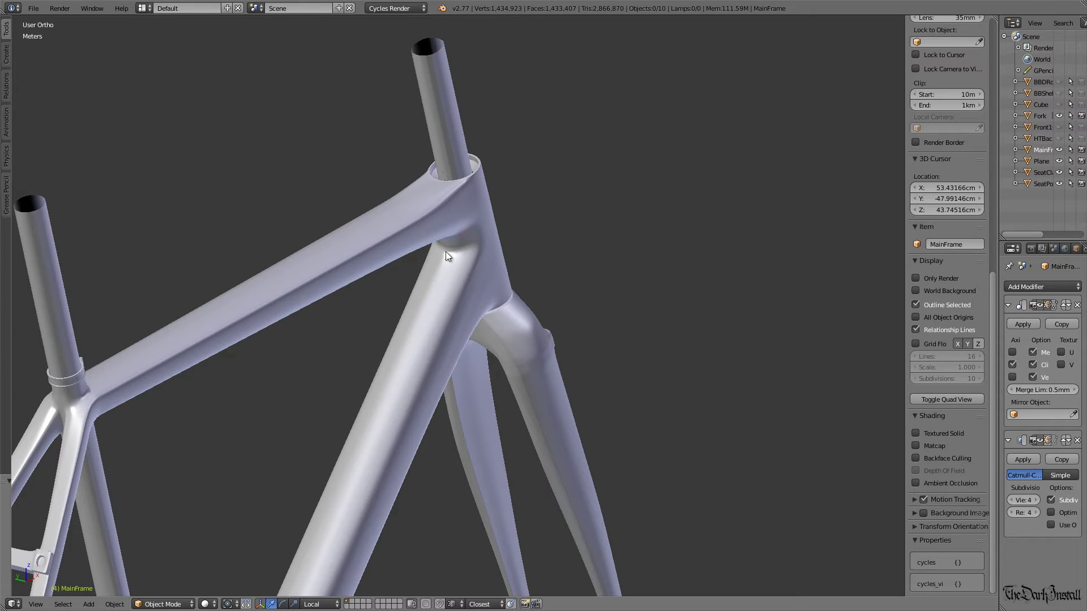
{"action": "middle_click_drag", "start_coordinate": [504, 277], "coordinate": [446, 304]}
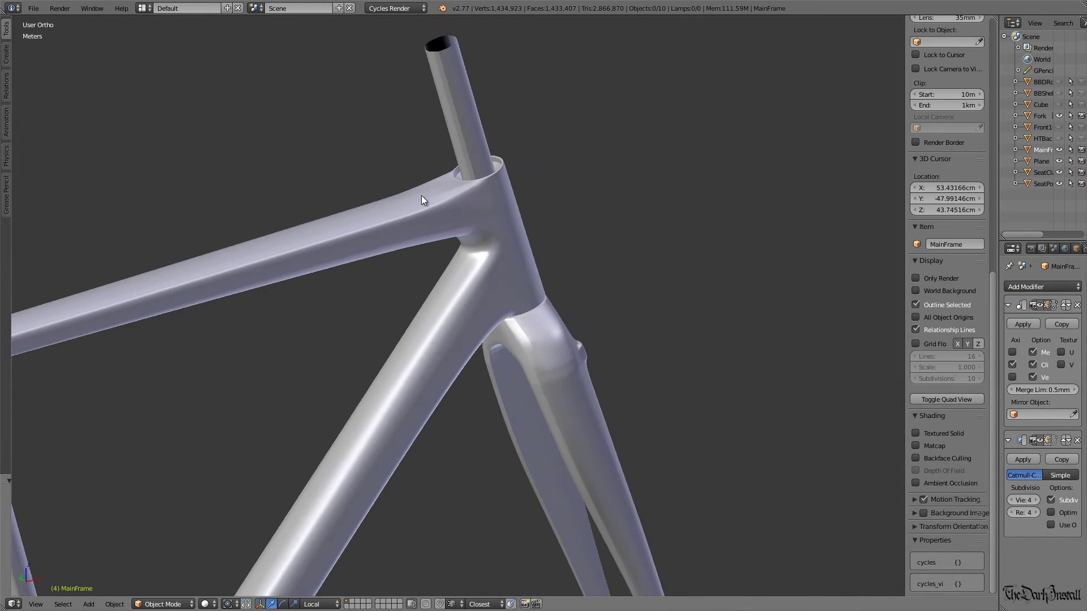
{"action": "middle_click_drag", "start_coordinate": [509, 261], "coordinate": [575, 293]}
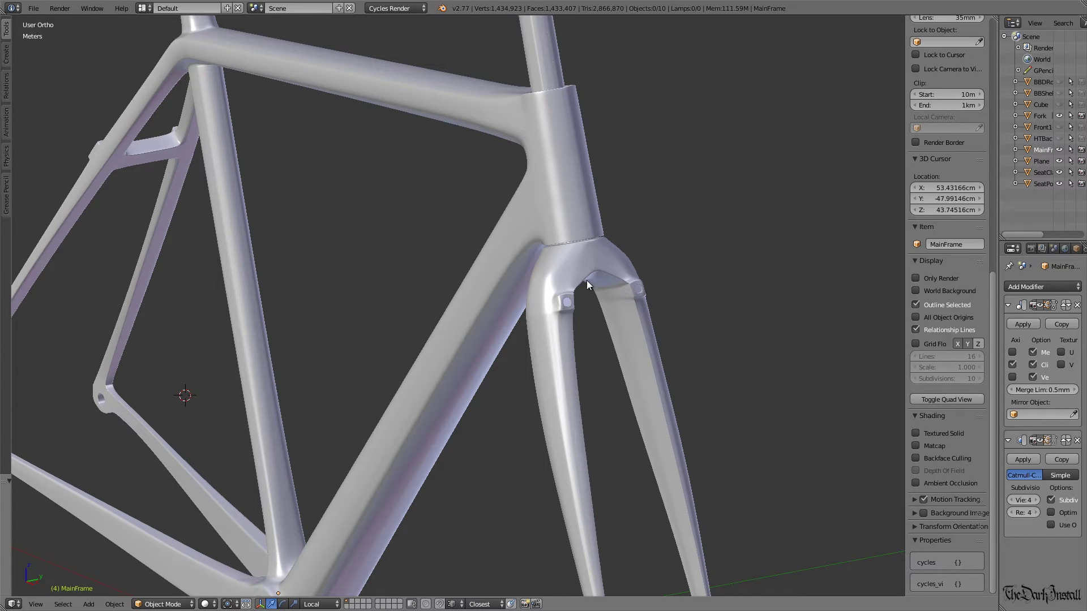
{"action": "middle_click_drag", "start_coordinate": [587, 281], "coordinate": [618, 363]}
{"action": "scroll", "coordinate": [619, 362], "scroll_direction": "up", "scroll_amount": 1}
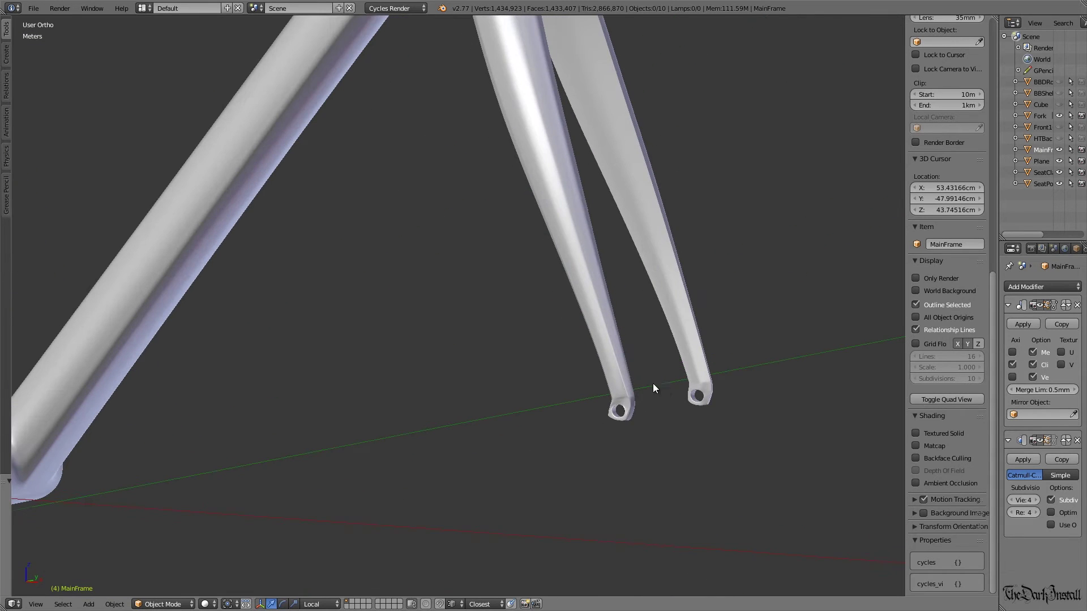
{"action": "middle_click_drag", "start_coordinate": [646, 399], "coordinate": [647, 400]}
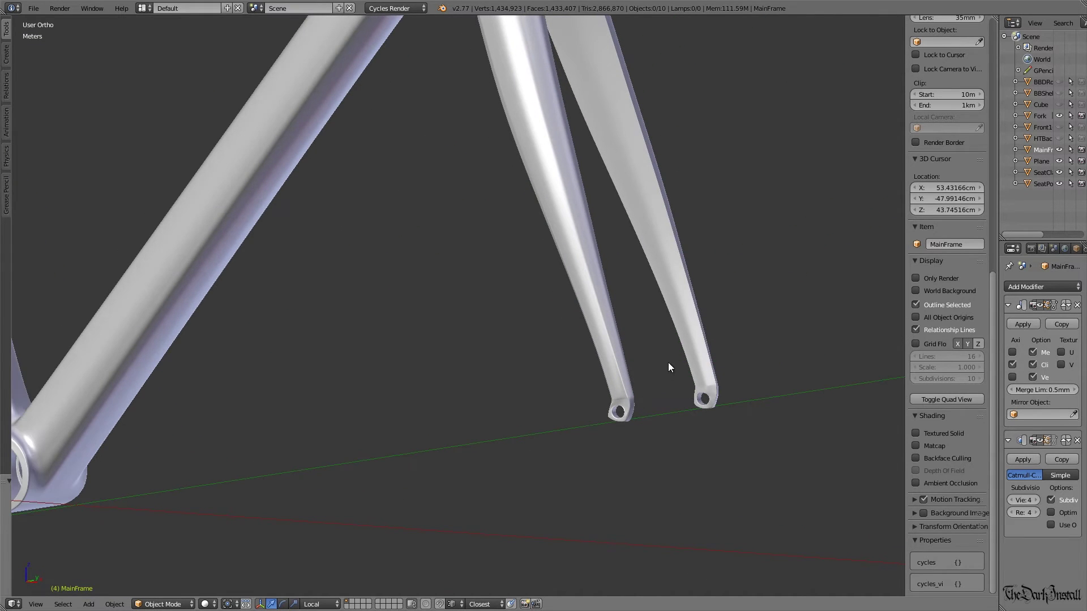
Step: Orbit and zoom onto the down tube and bottom bracket junction
{"action": "scroll", "coordinate": [651, 328], "scroll_direction": "down", "scroll_amount": 6}
{"action": "scroll", "coordinate": [651, 328], "scroll_direction": "up", "scroll_amount": 6}
{"action": "middle_click_drag", "start_coordinate": [700, 346], "coordinate": [688, 389]}
{"action": "scroll", "coordinate": [526, 342], "scroll_direction": "down", "scroll_amount": 4}
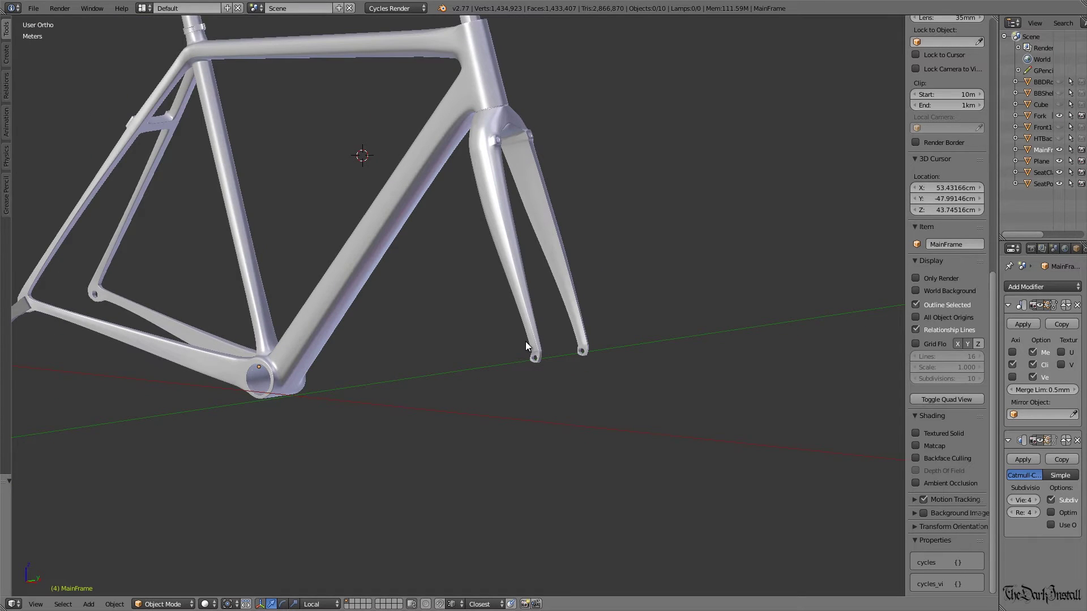
{"action": "scroll", "coordinate": [525, 342], "scroll_direction": "up", "scroll_amount": 2}
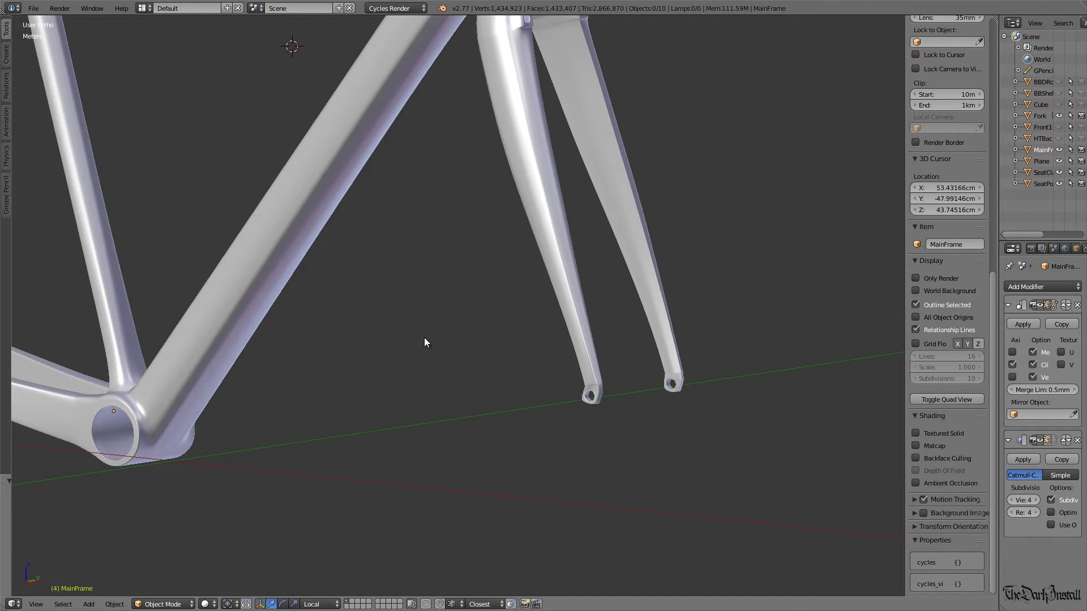
{"action": "middle_click_drag", "start_coordinate": [424, 342], "coordinate": [578, 306]}
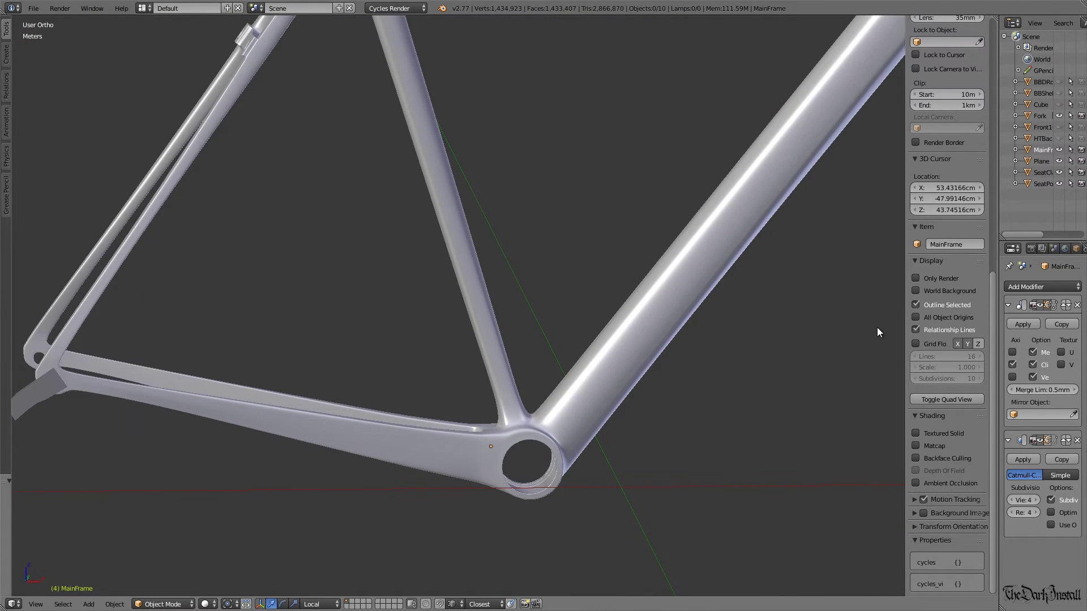
{"action": "left_click", "coordinate": [916, 445]}
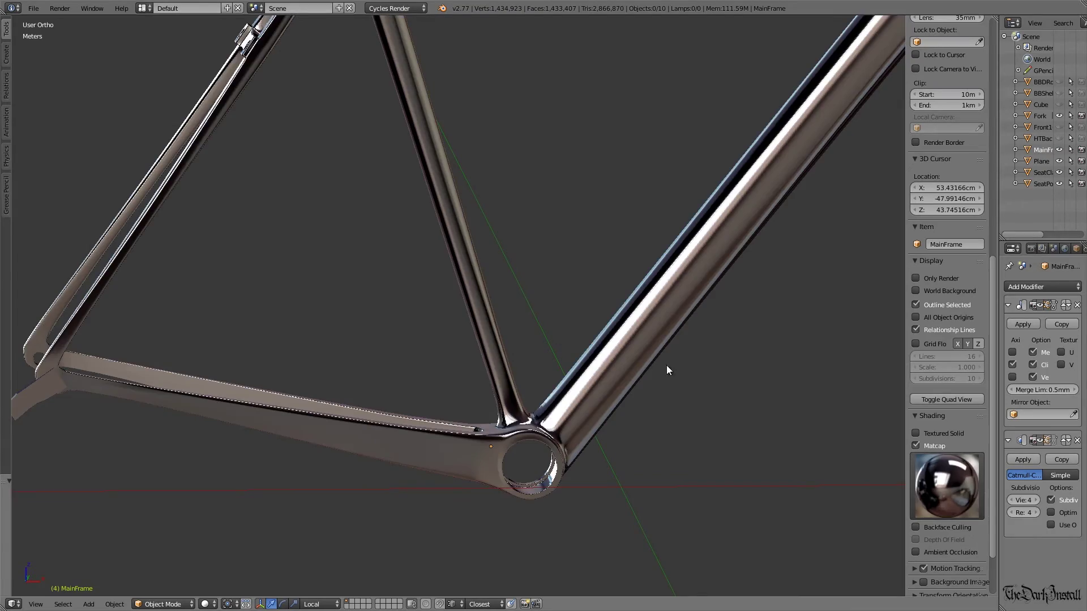
{"action": "mouse_move", "coordinate": [667, 366]}
{"action": "middle_mouse_down"}
{"action": "mouse_move", "coordinate": [568, 334]}
{"action": "mouse_move", "coordinate": [549, 288]}
{"action": "mouse_move", "coordinate": [594, 355]}
{"action": "mouse_move", "coordinate": [337, 312]}
{"action": "mouse_move", "coordinate": [549, 266]}
{"action": "mouse_move", "coordinate": [459, 355]}
{"action": "mouse_move", "coordinate": [427, 422]}
{"action": "mouse_move", "coordinate": [382, 398]}
{"action": "mouse_move", "coordinate": [331, 399]}
{"action": "middle_mouse_up"}
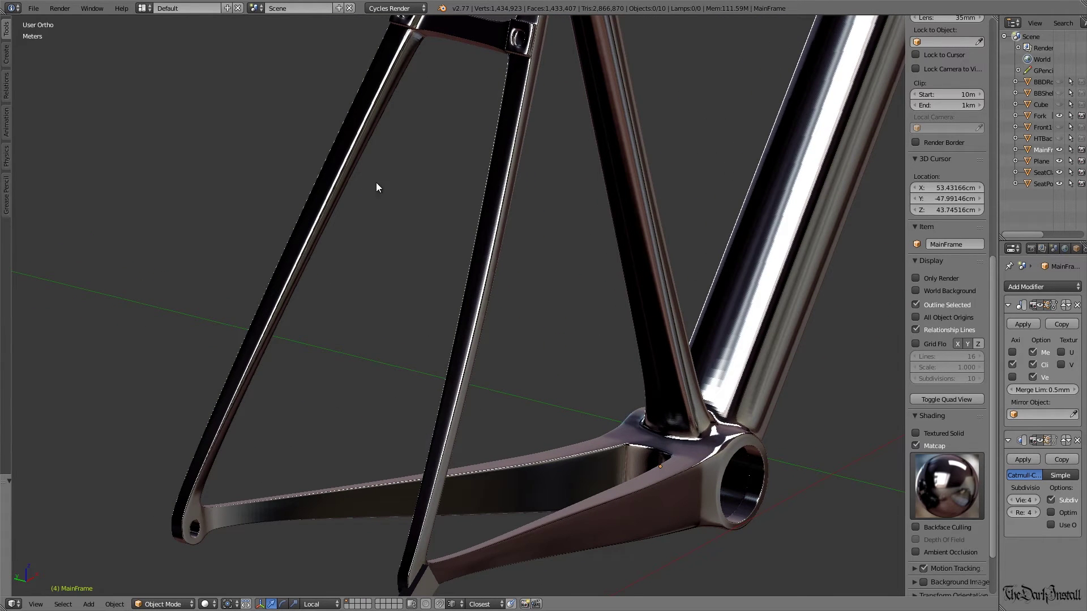
{"action": "middle_click_drag", "start_coordinate": [399, 249], "coordinate": [468, 291], "text": "shift"}
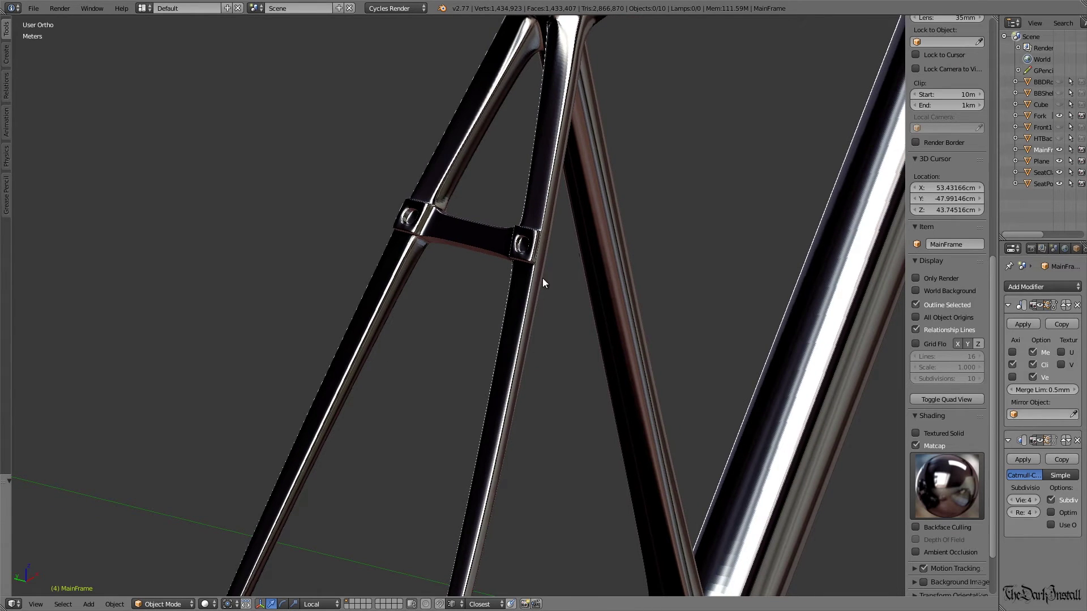
{"action": "scroll", "coordinate": [509, 316], "scroll_direction": "down", "scroll_amount": 5, "text": "shift"}
{"action": "scroll", "coordinate": [482, 337], "scroll_direction": "down", "scroll_amount": 3, "text": "shift"}
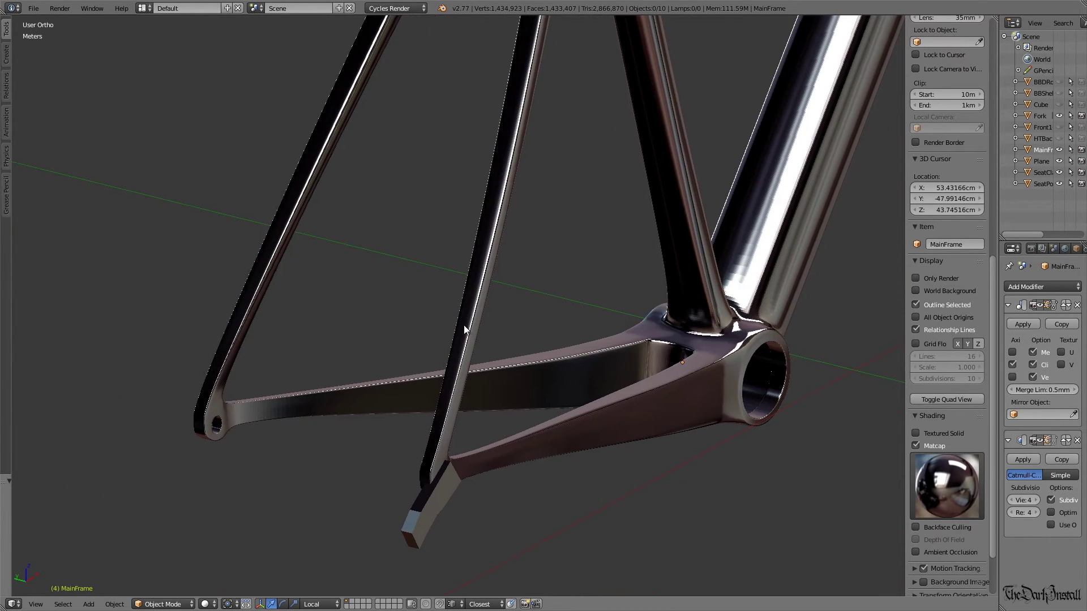
{"action": "middle_click_drag", "start_coordinate": [471, 340], "coordinate": [488, 274]}
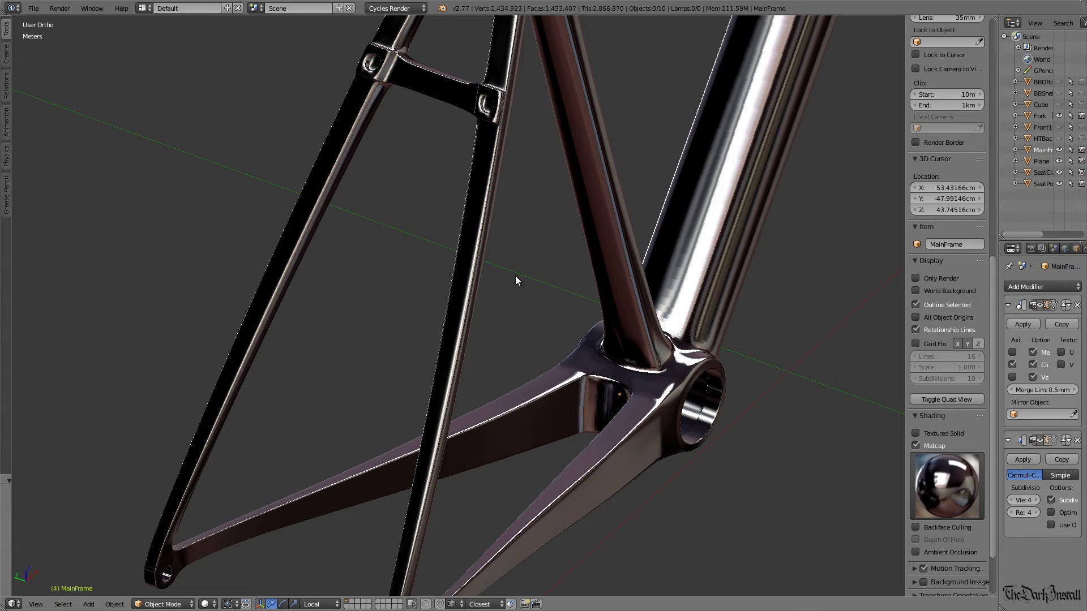
{"action": "middle_click_drag", "start_coordinate": [522, 283], "coordinate": [483, 180], "text": "shift"}
{"action": "middle_click_drag", "start_coordinate": [504, 290], "coordinate": [321, 361]}
{"action": "middle_click_drag", "start_coordinate": [193, 417], "coordinate": [247, 423]}
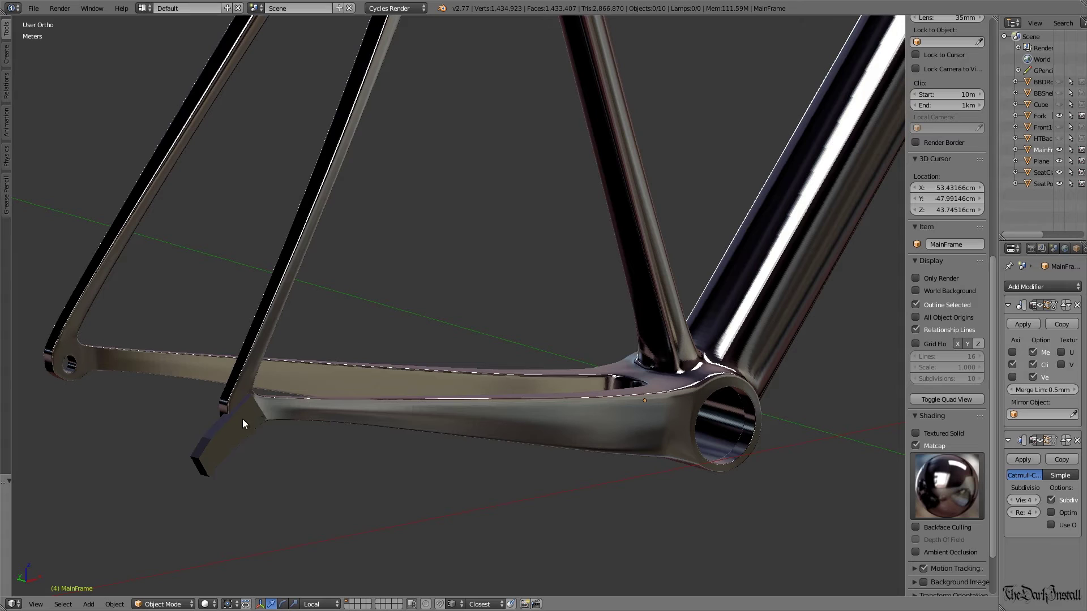
{"action": "middle_click_drag", "start_coordinate": [519, 382], "coordinate": [507, 348]}
Step: Frame the head tube and fork junction closely
{"action": "scroll", "coordinate": [396, 297], "scroll_direction": "down", "scroll_amount": 3}
{"action": "scroll", "coordinate": [656, 194], "scroll_direction": "down", "scroll_amount": 1}
{"action": "middle_click_drag", "start_coordinate": [656, 194], "coordinate": [464, 337], "text": "shift"}
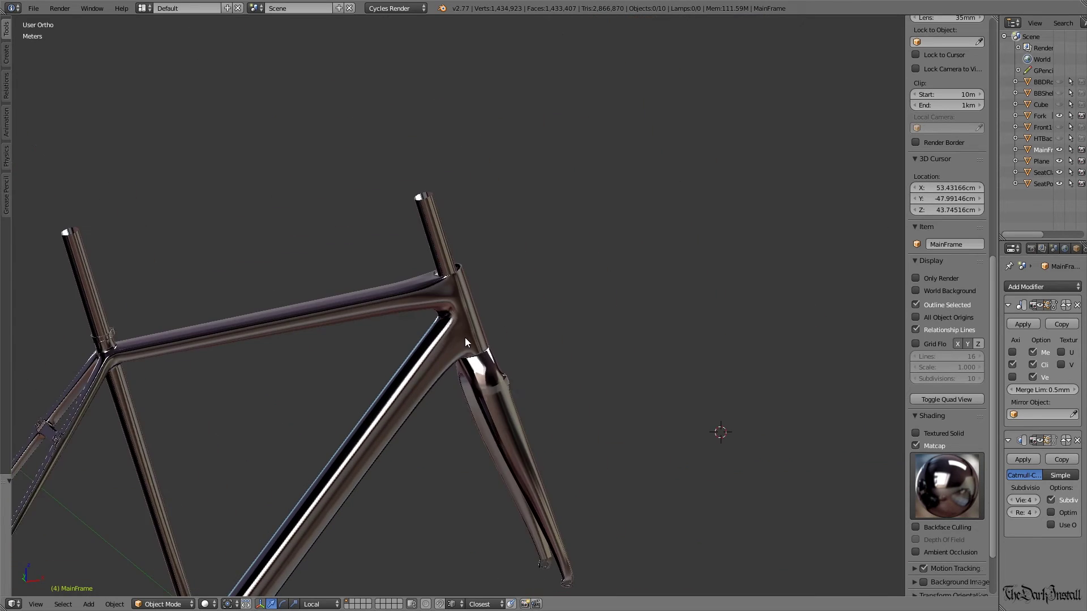
{"action": "scroll", "coordinate": [464, 338], "scroll_direction": "up", "scroll_amount": 5}
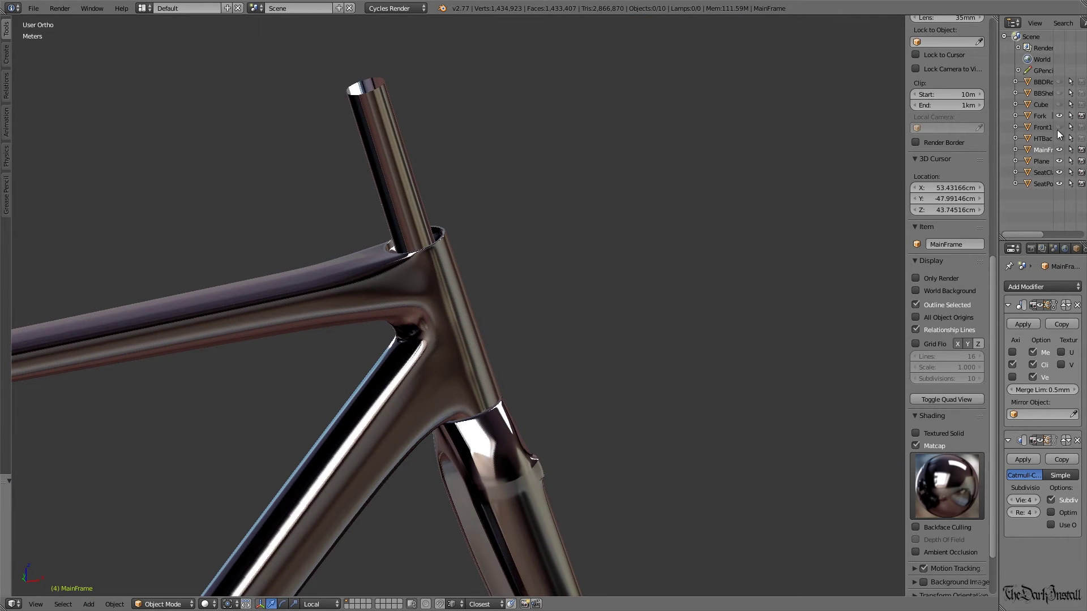
Step: Hide the fork and view the bare head tube end-on
{"action": "left_click", "coordinate": [1059, 116]}
{"action": "middle_click_drag", "start_coordinate": [841, 220], "coordinate": [436, 230]}
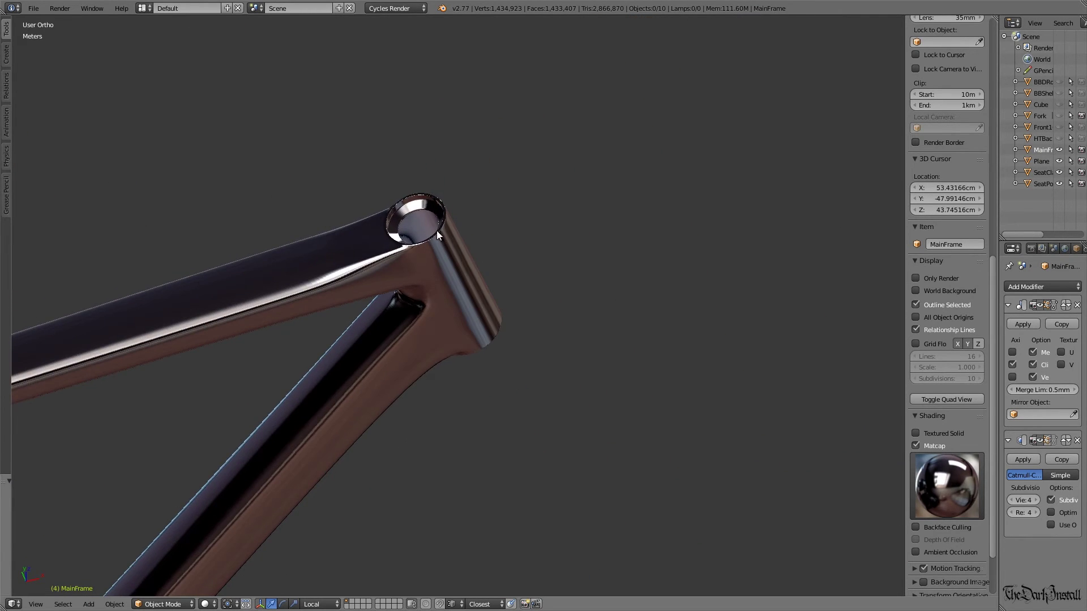
{"action": "scroll", "coordinate": [437, 230], "scroll_direction": "up", "scroll_amount": 4}
{"action": "middle_click_drag", "start_coordinate": [408, 164], "coordinate": [497, 356], "text": "shift"}
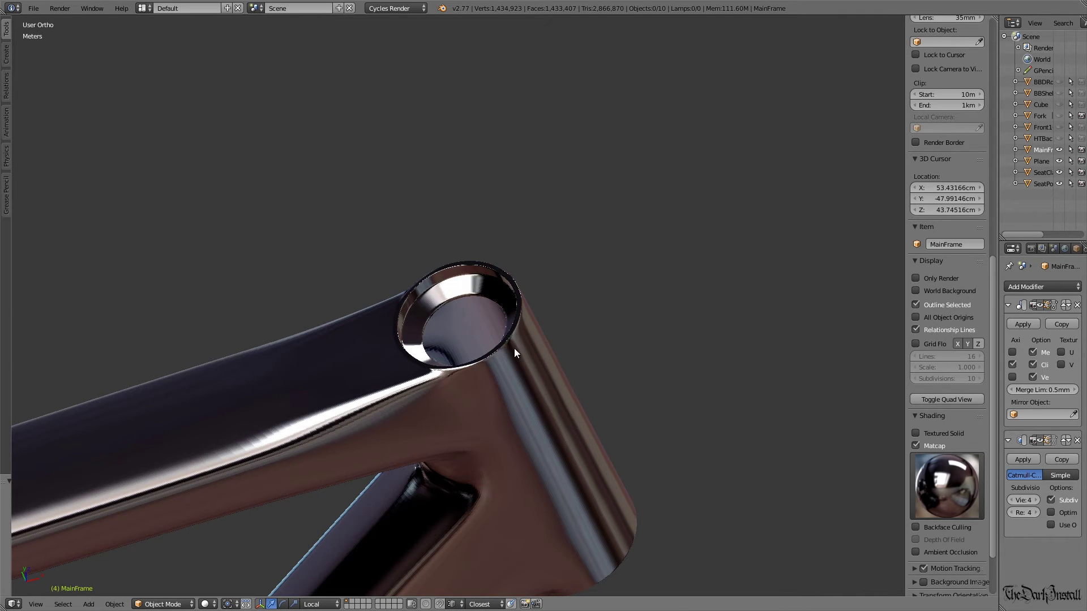
{"action": "middle_click_drag", "start_coordinate": [520, 369], "coordinate": [473, 252]}
{"action": "scroll", "coordinate": [566, 373], "scroll_direction": "up", "scroll_amount": 2}
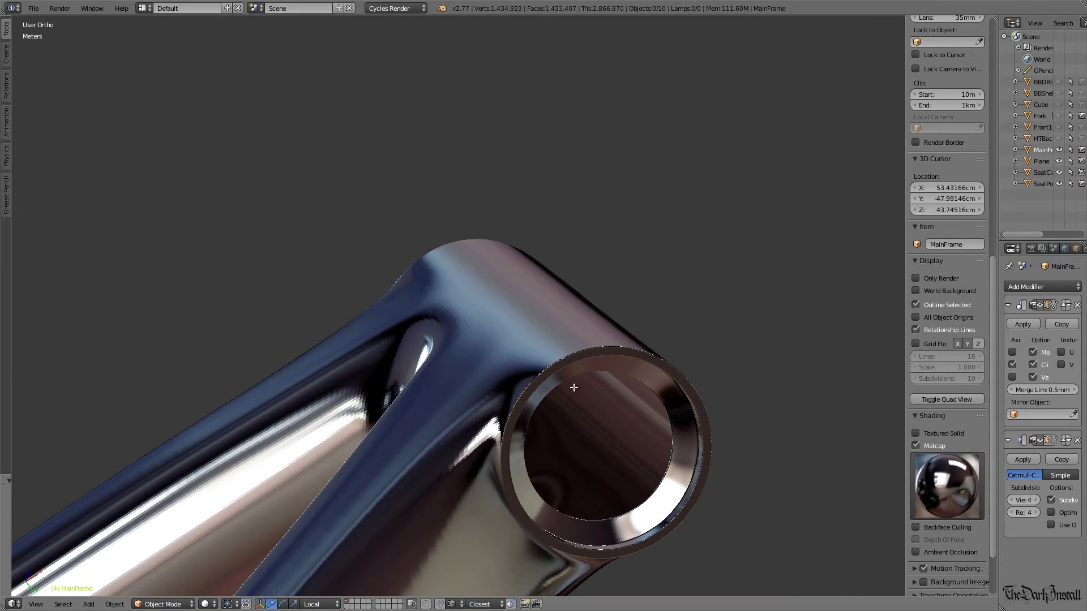
Step: Inspect the head tube mesh in Edit Mode, then return to Object Mode
{"action": "key", "text": "Tab"}
{"action": "middle_click_drag", "start_coordinate": [621, 408], "coordinate": [494, 282]}
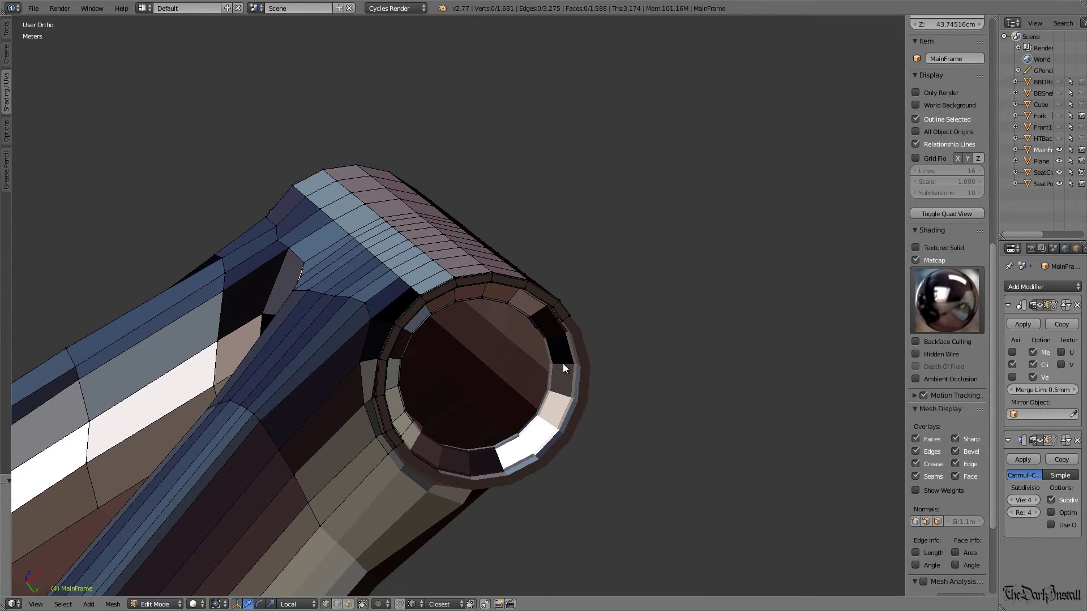
{"action": "key", "text": "Tab"}
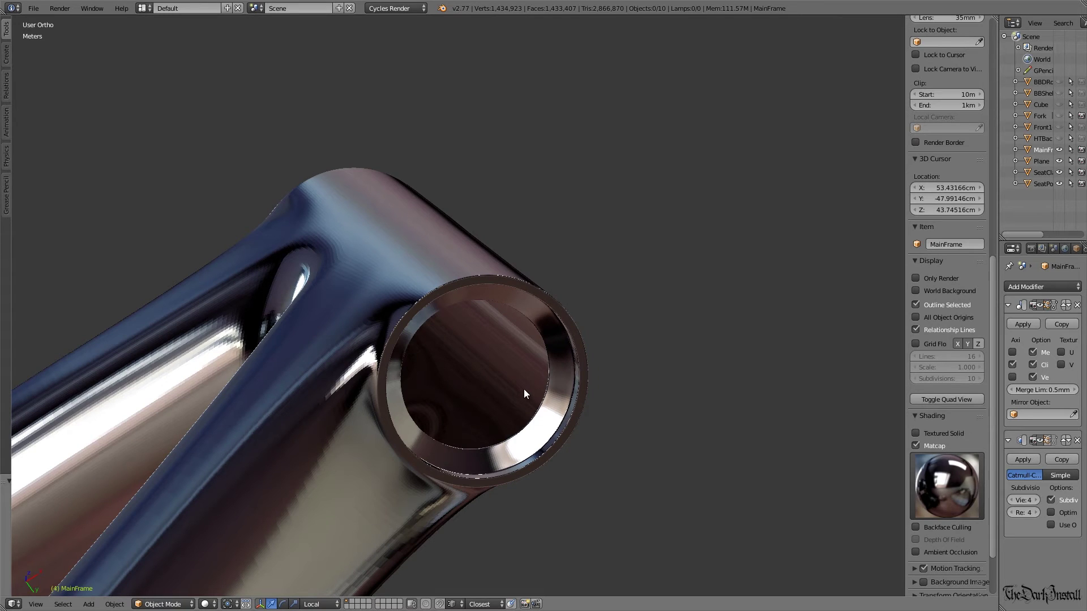
{"action": "middle_click_drag", "start_coordinate": [371, 347], "coordinate": [252, 281]}
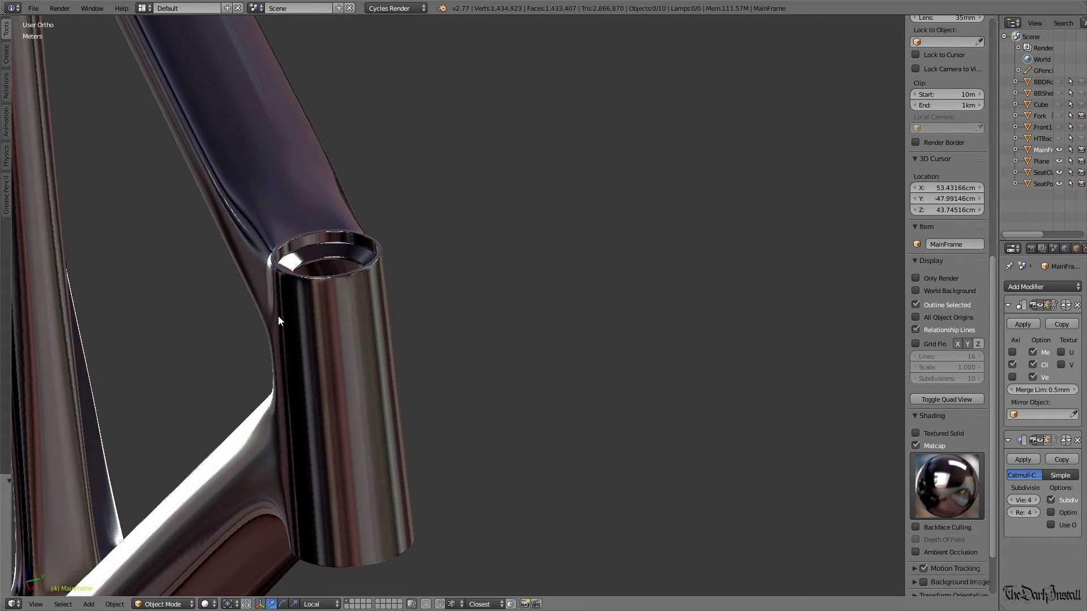
{"action": "middle_click_drag", "start_coordinate": [278, 331], "coordinate": [312, 288]}
{"action": "middle_click_drag", "start_coordinate": [347, 405], "coordinate": [331, 354]}
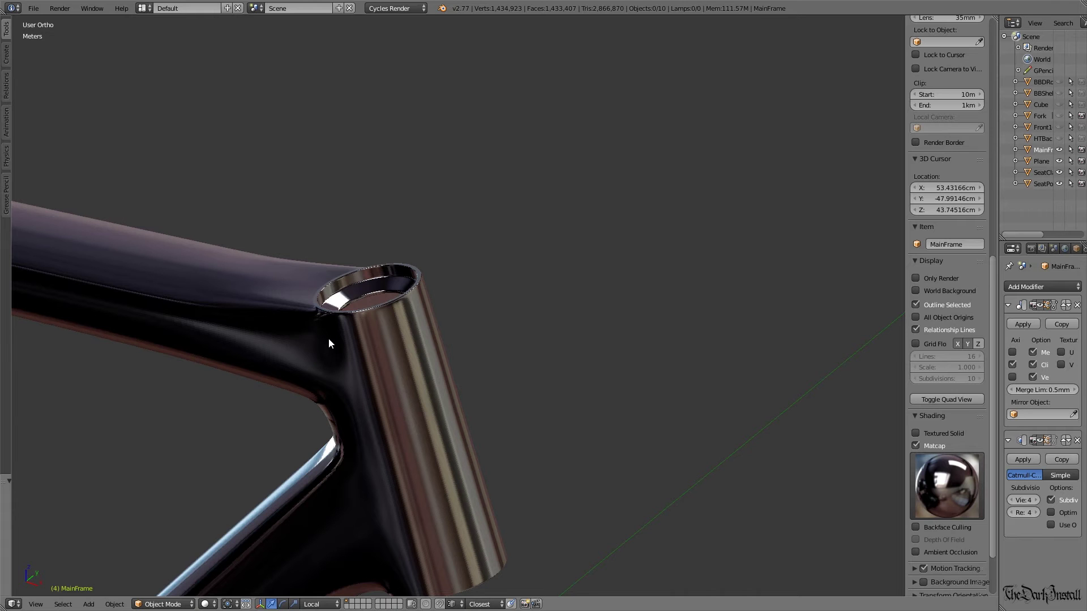
{"action": "mouse_move", "coordinate": [271, 291]}
{"action": "middle_mouse_down"}
{"action": "mouse_move", "coordinate": [298, 277]}
{"action": "mouse_move", "coordinate": [374, 296]}
{"action": "mouse_move", "coordinate": [315, 245]}
{"action": "mouse_move", "coordinate": [480, 260]}
{"action": "mouse_move", "coordinate": [697, 163]}
{"action": "middle_mouse_up"}
{"action": "scroll", "coordinate": [502, 228], "scroll_direction": "down", "scroll_amount": 2}
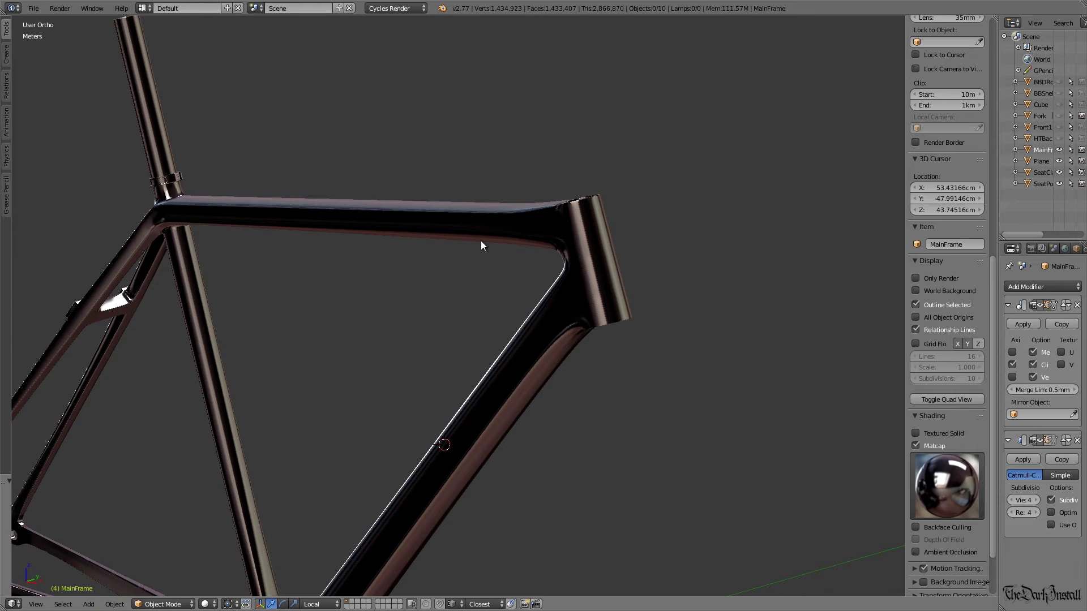
Step: Unhide the fork and orbit to see frame and fork together
{"action": "scroll", "coordinate": [480, 241], "scroll_direction": "down", "scroll_amount": 1}
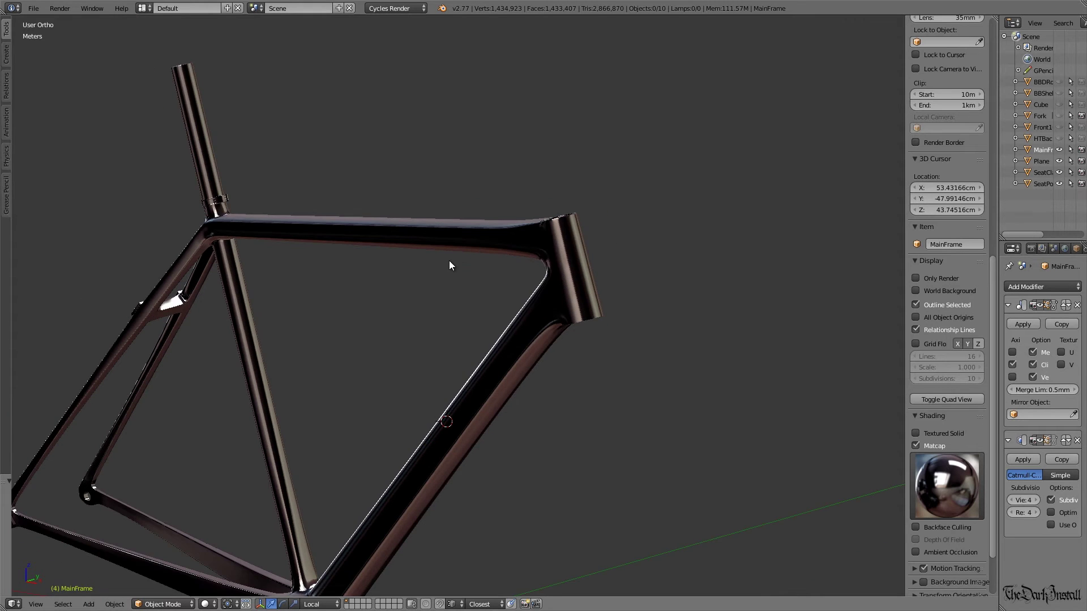
{"action": "middle_click_drag", "start_coordinate": [360, 281], "coordinate": [402, 274]}
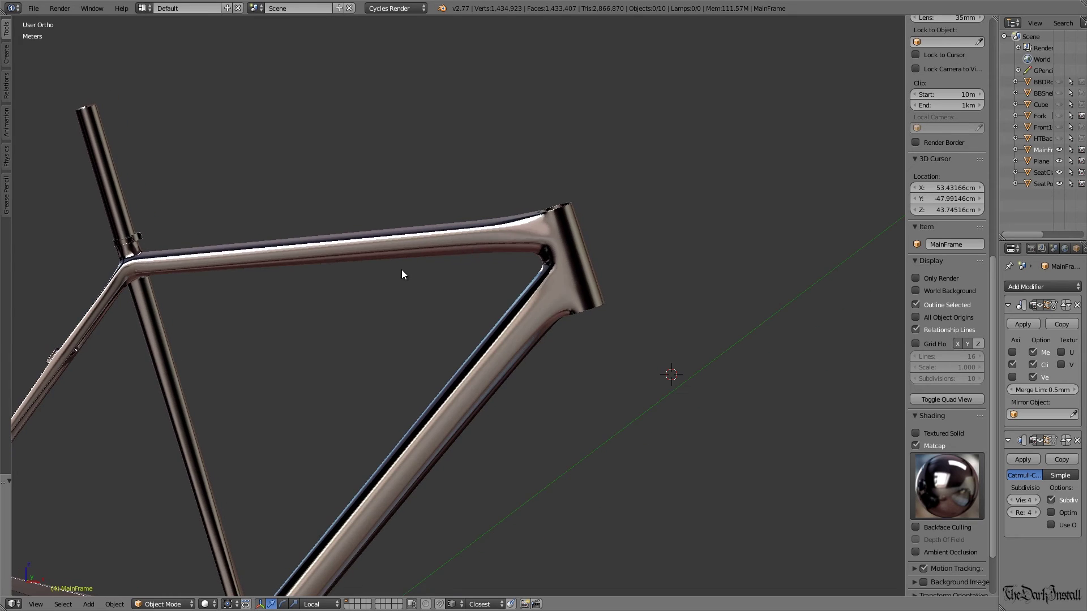
{"action": "left_click", "coordinate": [1058, 116]}
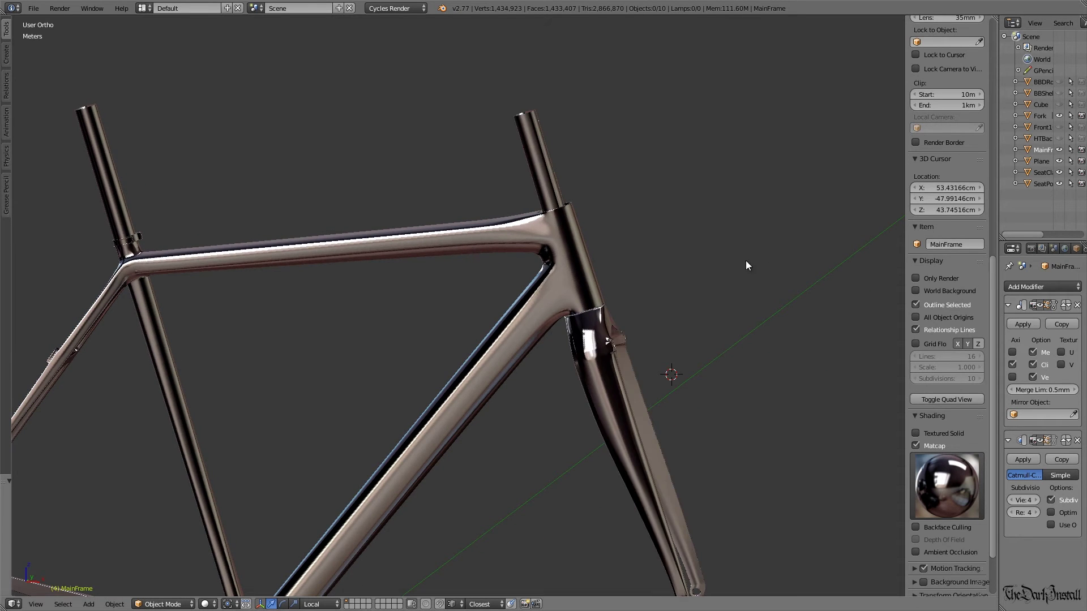
{"action": "middle_click_drag", "start_coordinate": [746, 261], "coordinate": [610, 279]}
{"action": "scroll", "coordinate": [522, 252], "scroll_direction": "up", "scroll_amount": 3}
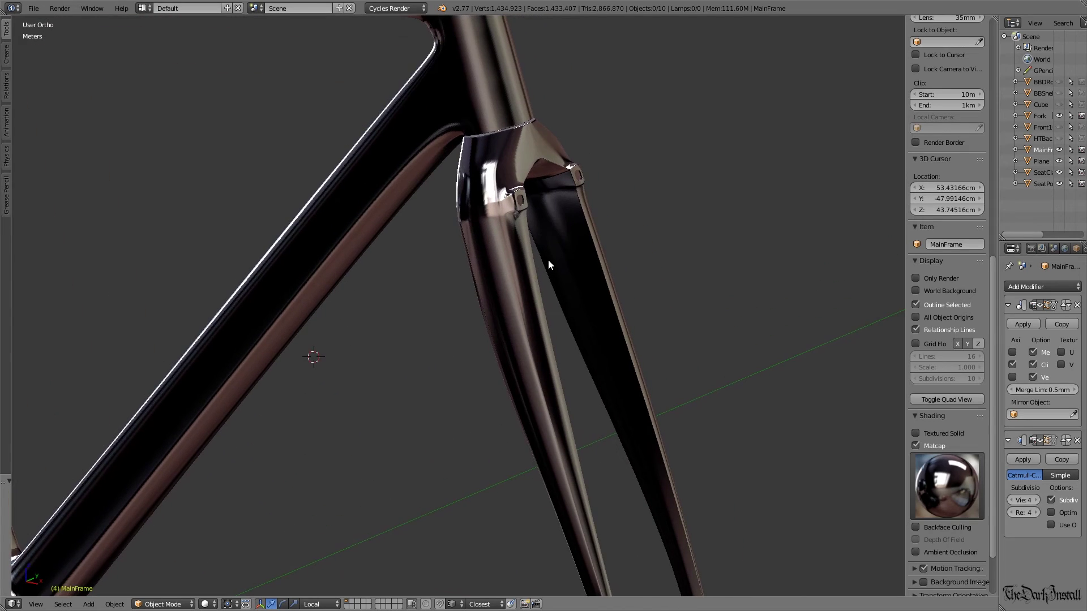
{"action": "middle_click_drag", "start_coordinate": [539, 257], "coordinate": [432, 185]}
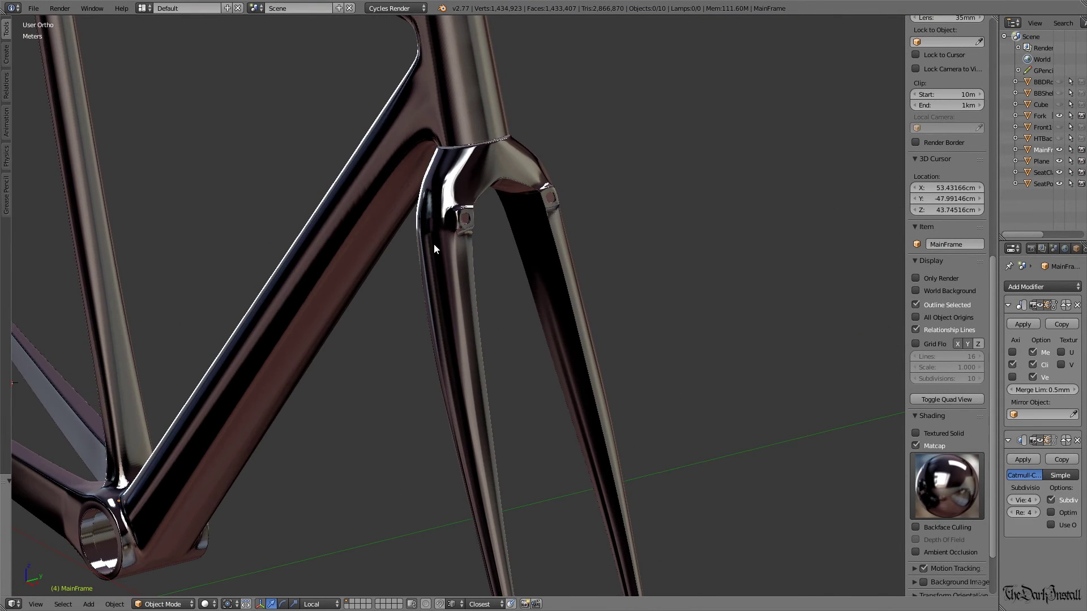
Step: Orbit and zoom down the fork until both dropout eyelets are in close view
{"action": "middle_click_drag", "start_coordinate": [473, 263], "coordinate": [577, 341]}
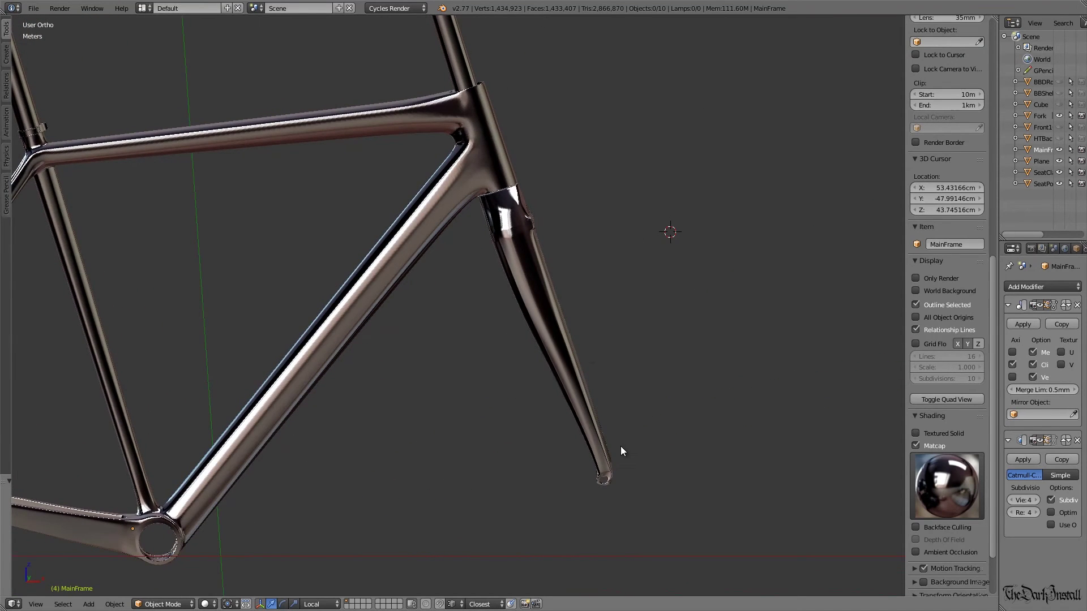
{"action": "middle_click_drag", "start_coordinate": [622, 447], "coordinate": [534, 342]}
{"action": "scroll", "coordinate": [583, 348], "scroll_direction": "up", "scroll_amount": 5}
{"action": "middle_click_drag", "start_coordinate": [632, 354], "coordinate": [622, 416]}
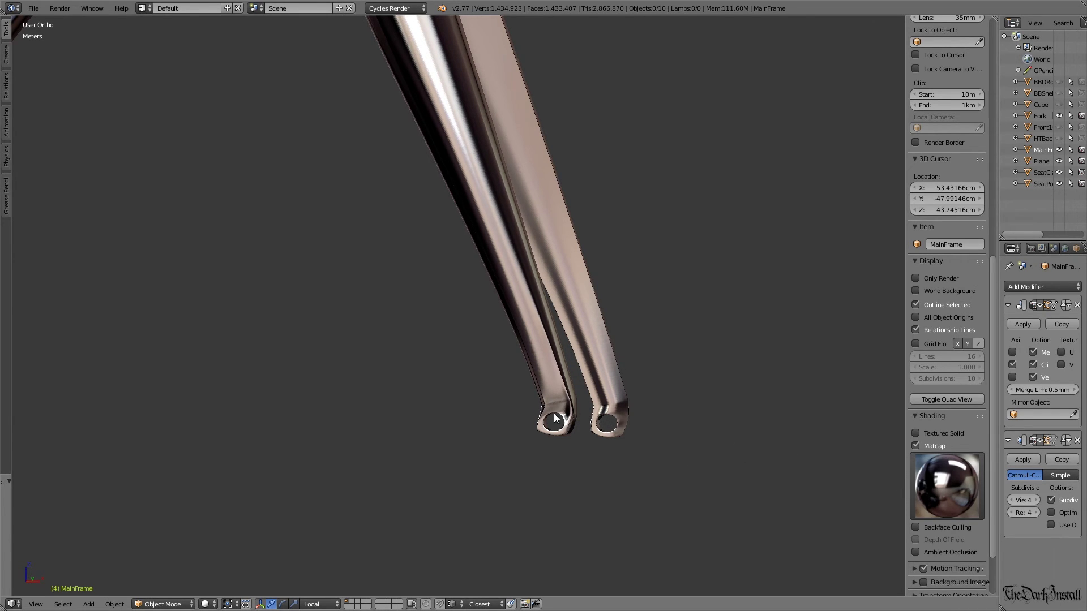
{"action": "scroll", "coordinate": [563, 427], "scroll_direction": "up", "scroll_amount": 3}
{"action": "middle_click_drag", "start_coordinate": [611, 461], "coordinate": [561, 405], "text": "shift"}
Step: Switch the viewport shading to the rainbow normal matcap
{"action": "scroll", "coordinate": [554, 363], "scroll_direction": "down", "scroll_amount": 4}
{"action": "left_click", "coordinate": [935, 494]}
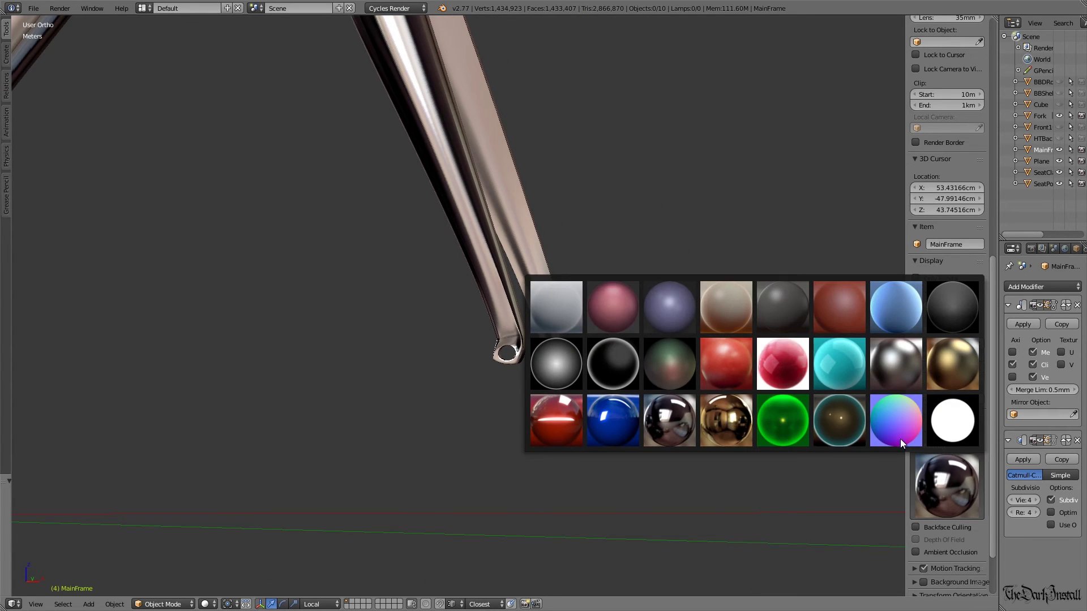
{"action": "left_click", "coordinate": [827, 423]}
Step: Orbit in close around the bottom bracket, then reopen the matcap picker
{"action": "scroll", "coordinate": [488, 294], "scroll_direction": "down", "scroll_amount": 3}
{"action": "mouse_move", "coordinate": [488, 295]}
{"action": "middle_mouse_down"}
{"action": "mouse_move", "coordinate": [412, 311]}
{"action": "mouse_move", "coordinate": [392, 280]}
{"action": "mouse_move", "coordinate": [439, 383]}
{"action": "mouse_move", "coordinate": [381, 318]}
{"action": "mouse_move", "coordinate": [458, 368]}
{"action": "mouse_move", "coordinate": [595, 286]}
{"action": "mouse_move", "coordinate": [602, 304]}
{"action": "mouse_move", "coordinate": [500, 291]}
{"action": "middle_mouse_up"}
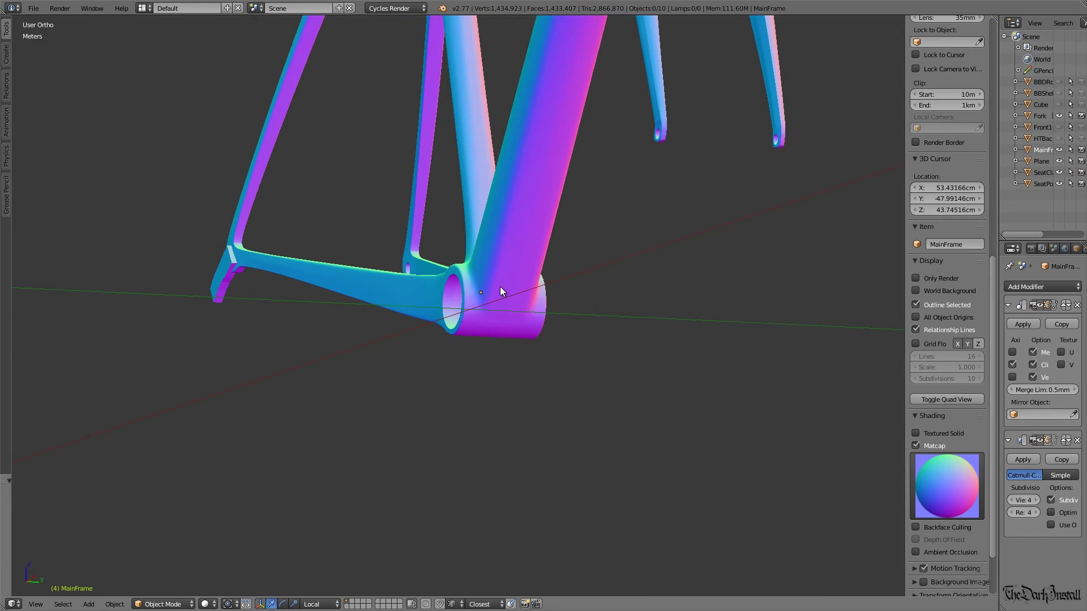
{"action": "scroll", "coordinate": [556, 296], "scroll_direction": "up", "scroll_amount": 5}
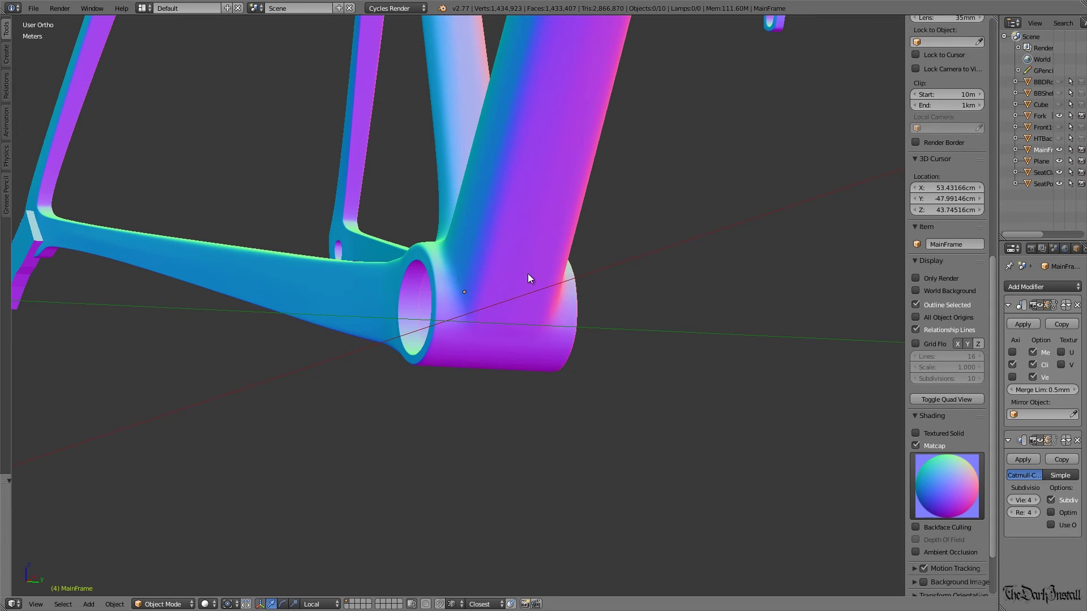
{"action": "middle_click_drag", "start_coordinate": [476, 315], "coordinate": [398, 341]}
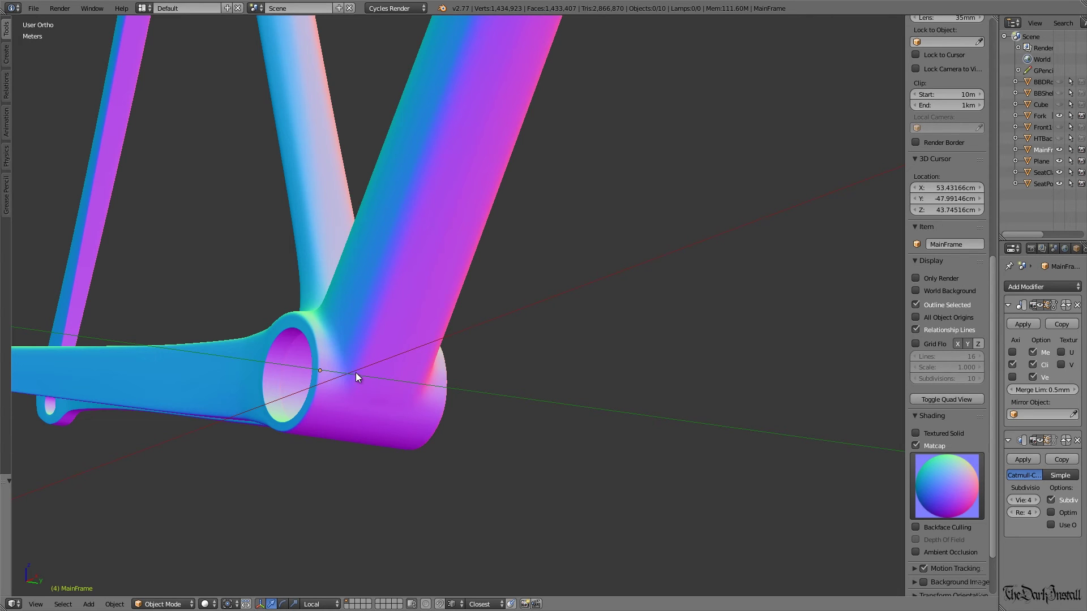
{"action": "key", "text": "KP_2"}
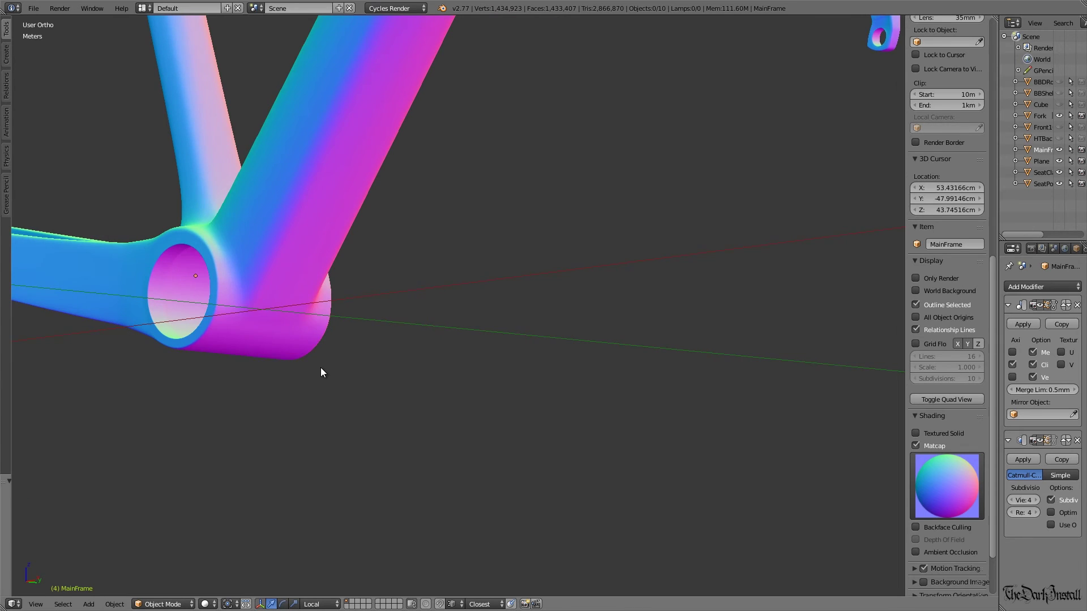
{"action": "middle_click_drag", "start_coordinate": [260, 329], "coordinate": [464, 413]}
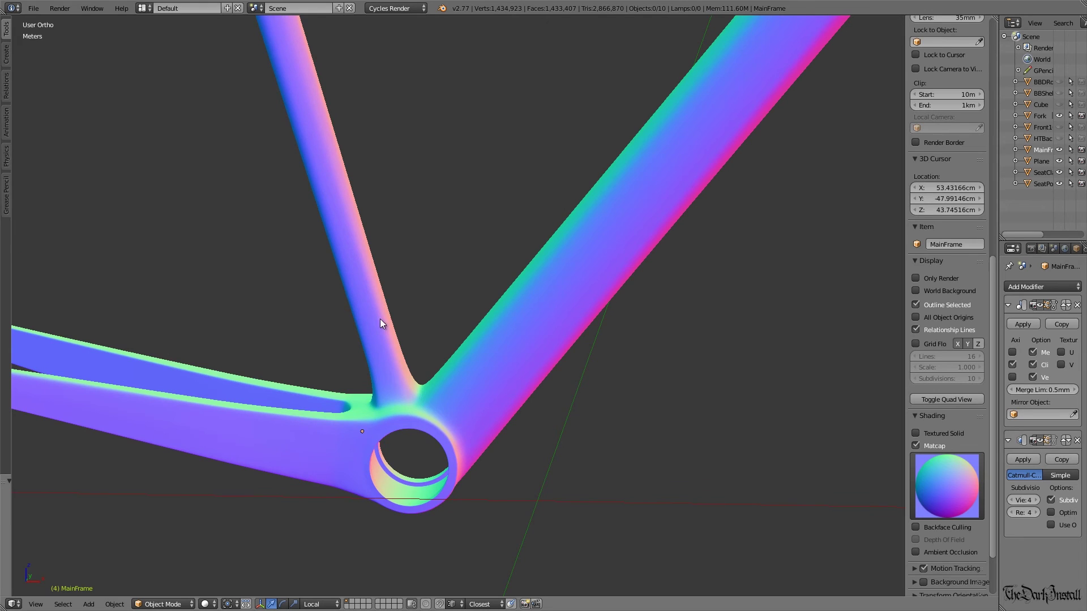
{"action": "middle_click_drag", "start_coordinate": [405, 395], "coordinate": [417, 352]}
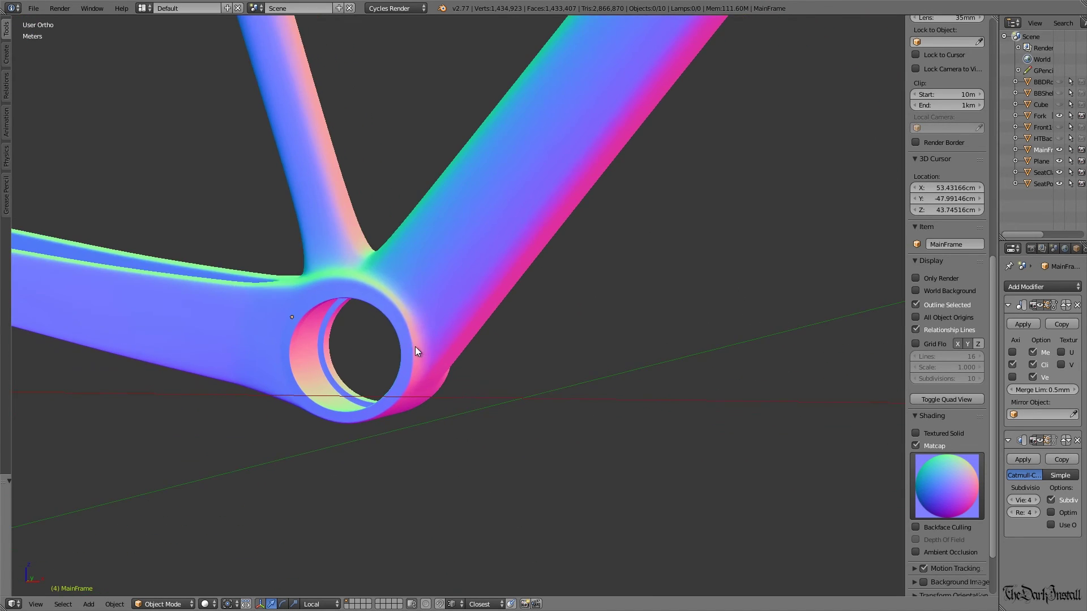
{"action": "left_click", "coordinate": [946, 487]}
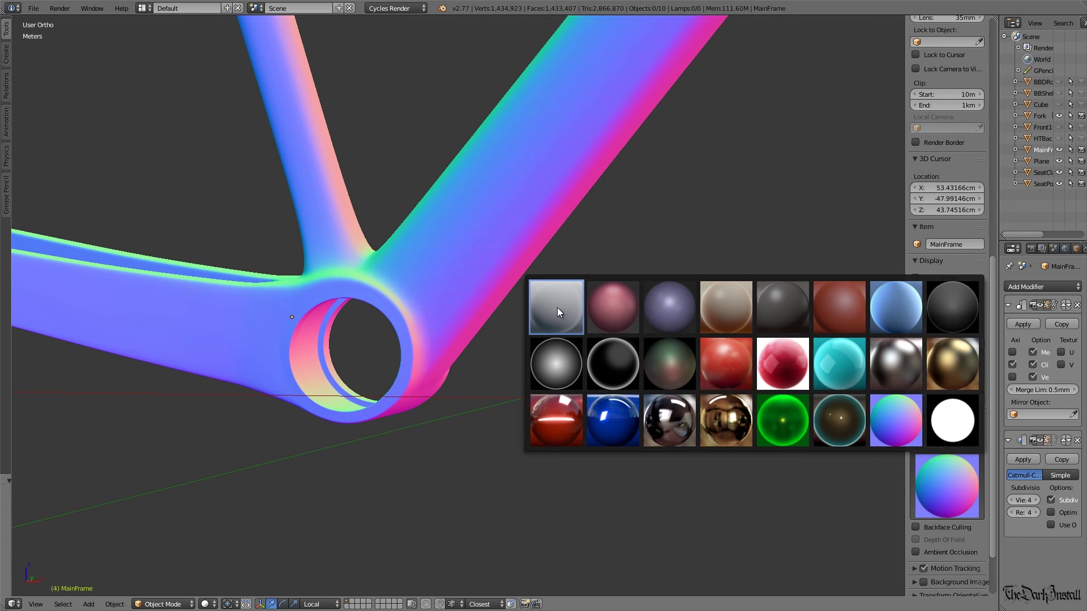
Step: Apply the lavender matcap and orbit around the bottom bracket
{"action": "left_click", "coordinate": [670, 307]}
{"action": "middle_click_drag", "start_coordinate": [313, 352], "coordinate": [380, 388]}
{"action": "middle_click_drag", "start_coordinate": [418, 434], "coordinate": [349, 372]}
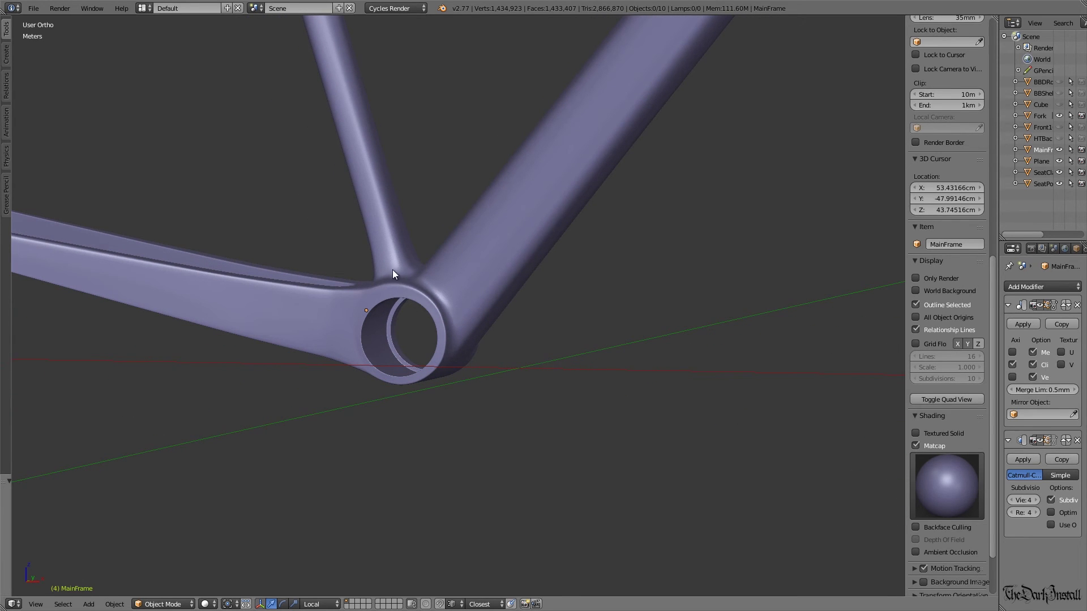
{"action": "middle_click_drag", "start_coordinate": [392, 269], "coordinate": [420, 332]}
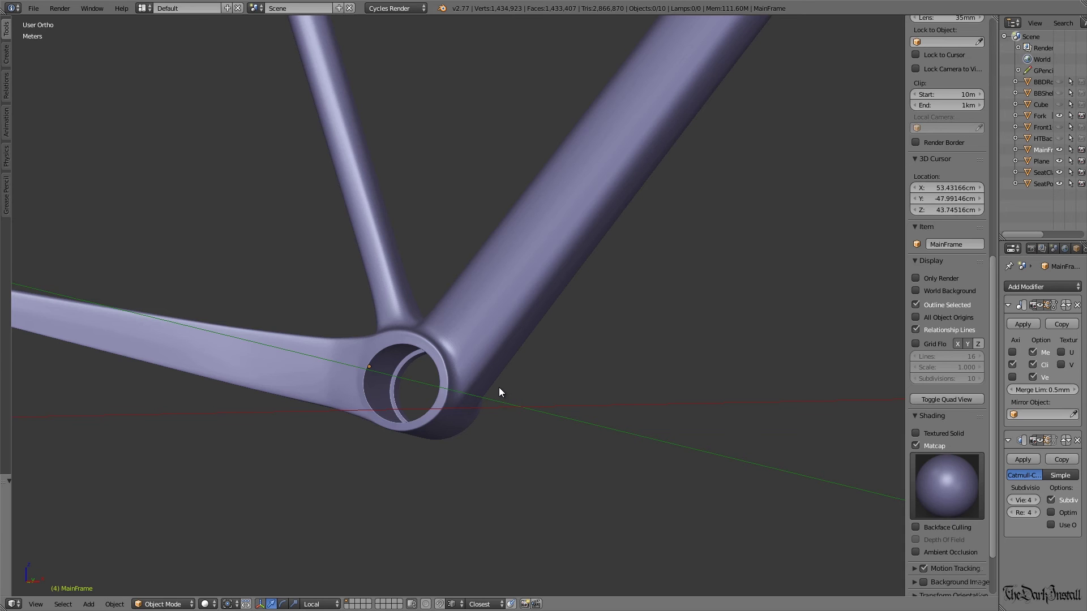
Step: Pan and zoom to reveal the top tube and head tube of the front triangle
{"action": "scroll", "coordinate": [399, 331], "scroll_direction": "down", "scroll_amount": 3}
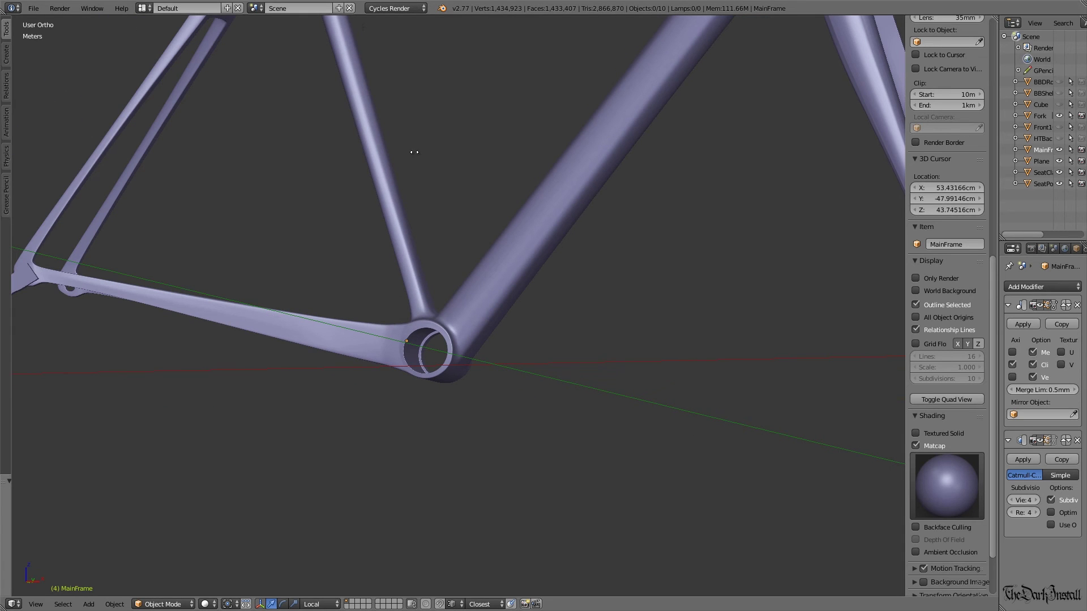
{"action": "middle_click_drag", "start_coordinate": [417, 136], "coordinate": [421, 283], "text": "shift"}
{"action": "scroll", "coordinate": [332, 62], "scroll_direction": "up", "scroll_amount": 3, "text": "shift"}
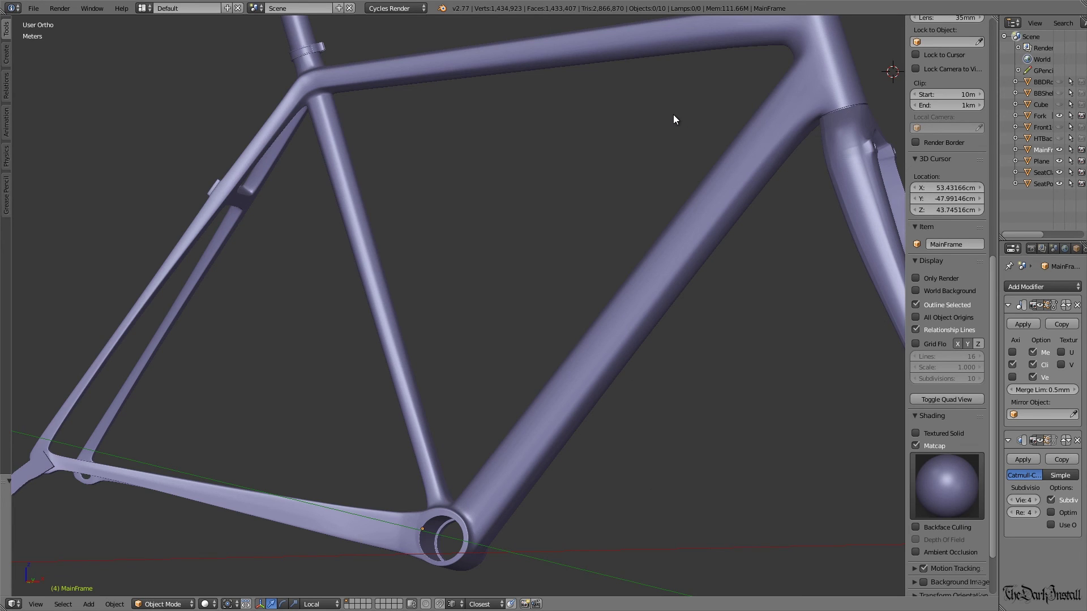
{"action": "scroll", "coordinate": [562, 194], "scroll_direction": "down", "scroll_amount": 1}
{"action": "scroll", "coordinate": [562, 195], "scroll_direction": "up", "scroll_amount": 2}
{"action": "middle_click_drag", "start_coordinate": [565, 196], "coordinate": [221, 268]}
{"action": "scroll", "coordinate": [590, 203], "scroll_direction": "down", "scroll_amount": 4}
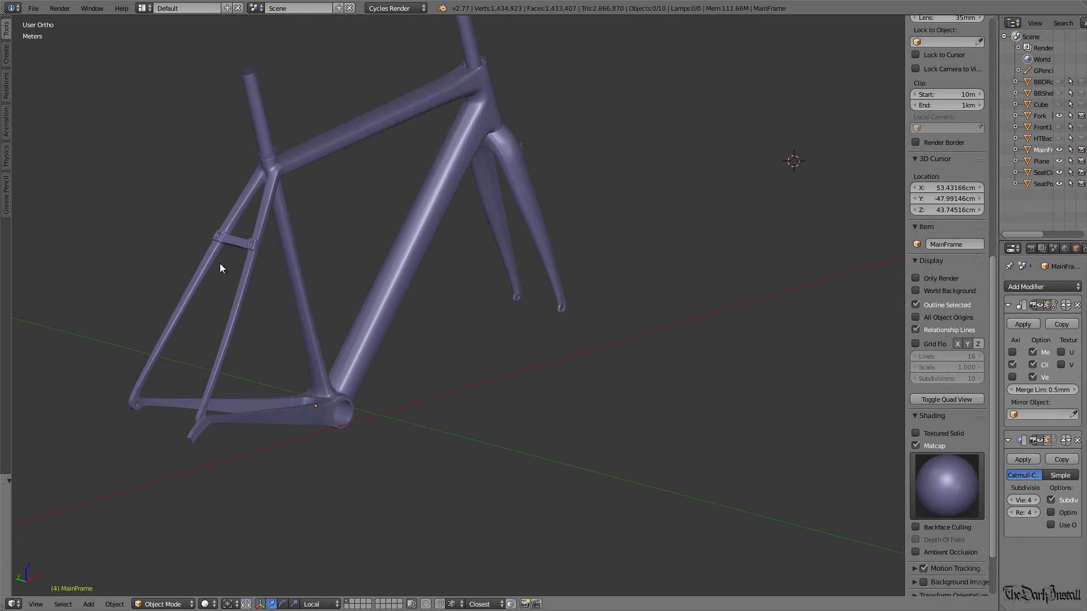
{"action": "middle_click_drag", "start_coordinate": [389, 170], "coordinate": [185, 423]}
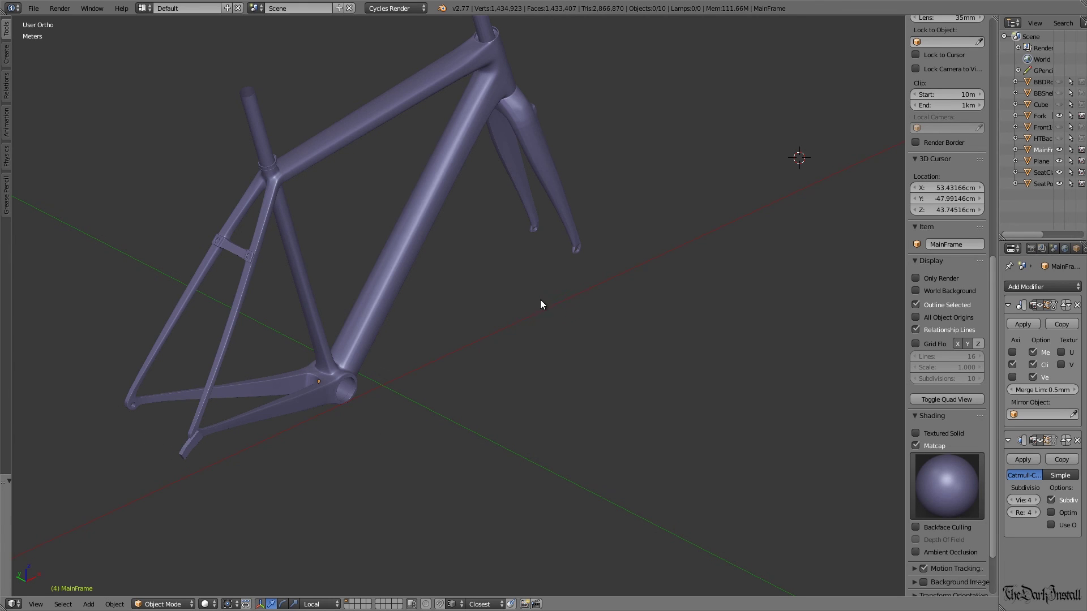
{"action": "middle_click_drag", "start_coordinate": [541, 300], "coordinate": [501, 326]}
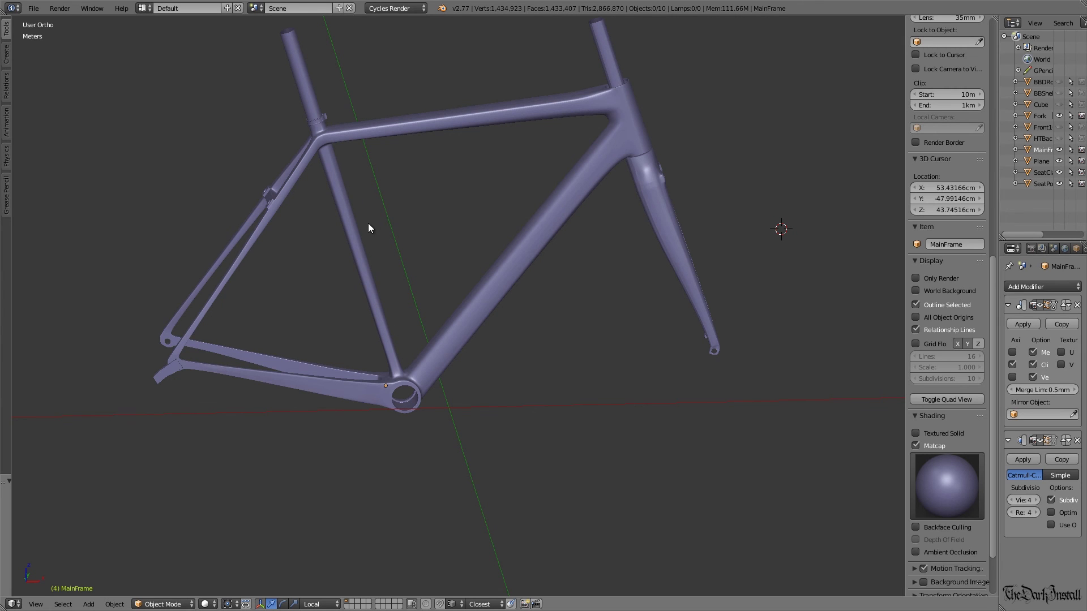
{"action": "scroll", "coordinate": [303, 188], "scroll_direction": "up", "scroll_amount": 5}
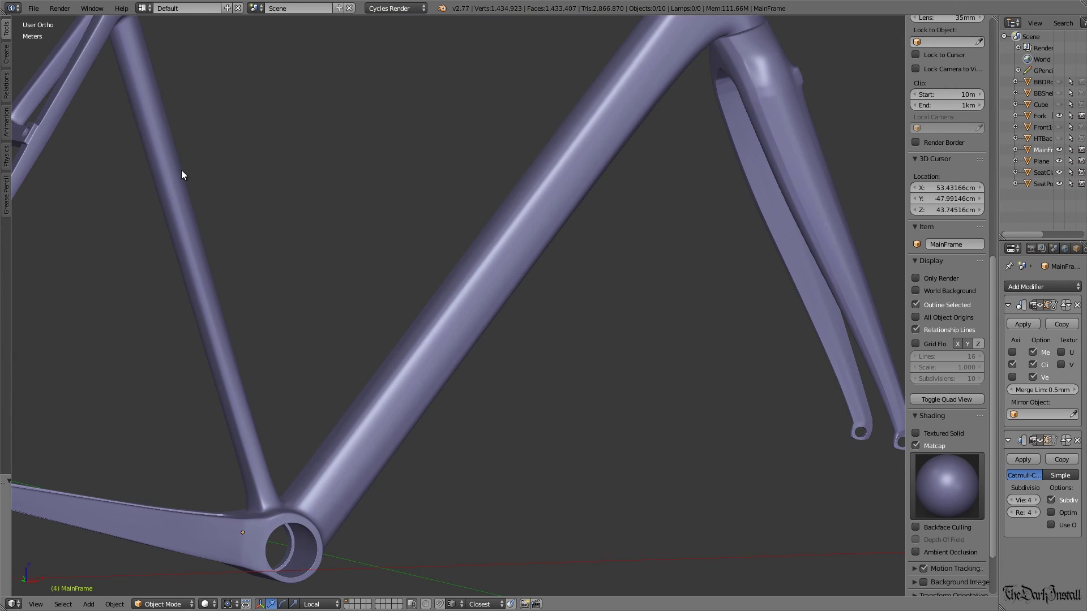
{"action": "middle_click_drag", "start_coordinate": [133, 119], "coordinate": [349, 343]}
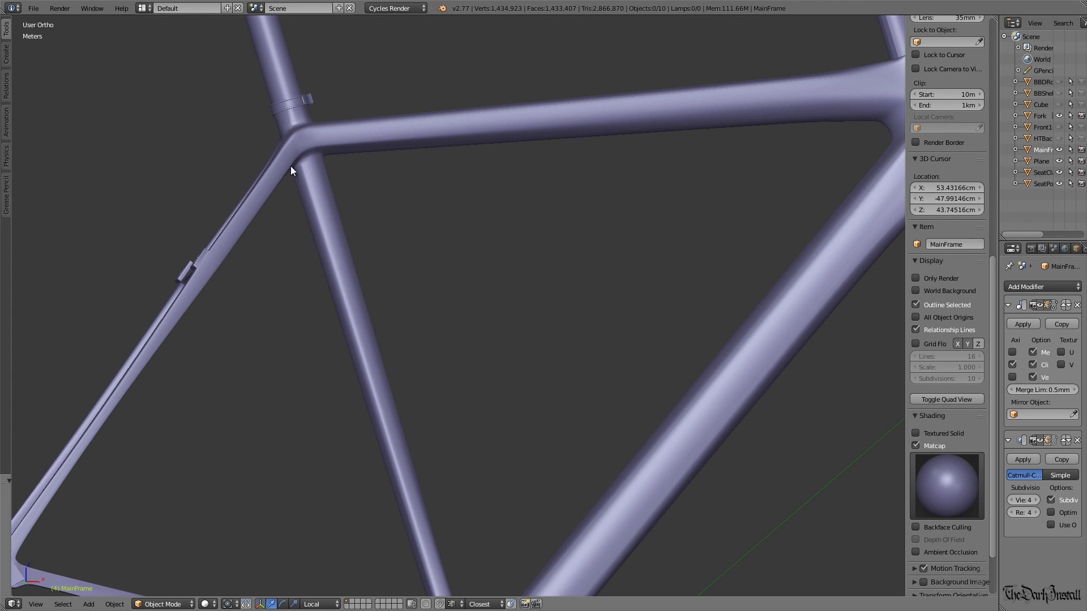
{"action": "scroll", "coordinate": [320, 310], "scroll_direction": "down", "scroll_amount": 6}
{"action": "middle_click_drag", "start_coordinate": [322, 312], "coordinate": [421, 340]}
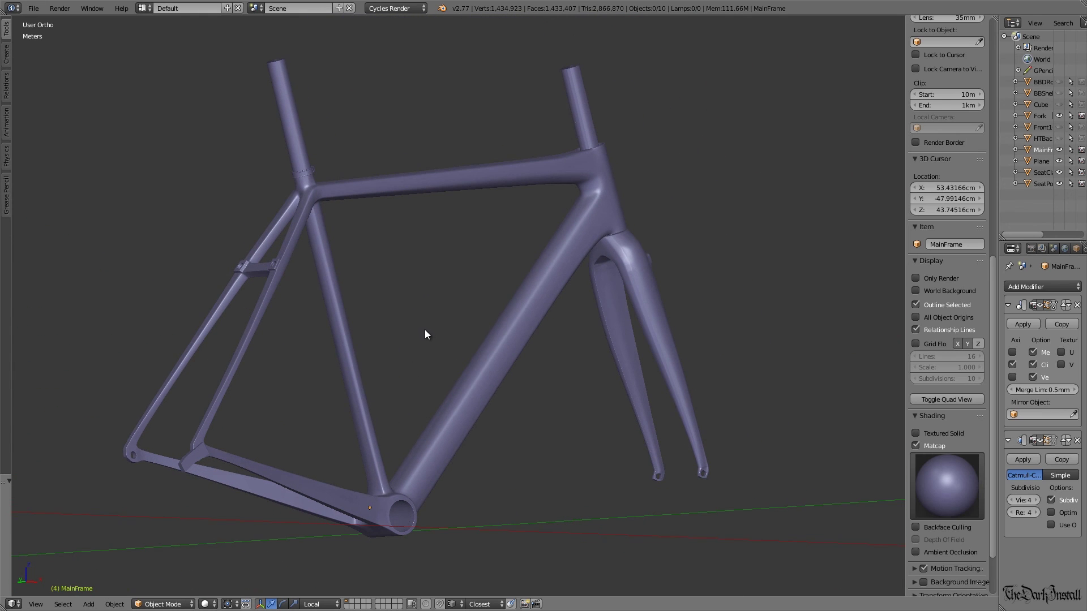
{"action": "mouse_move", "coordinate": [539, 306]}
{"action": "middle_mouse_down"}
{"action": "mouse_move", "coordinate": [490, 291]}
{"action": "mouse_move", "coordinate": [534, 299]}
{"action": "middle_mouse_up"}
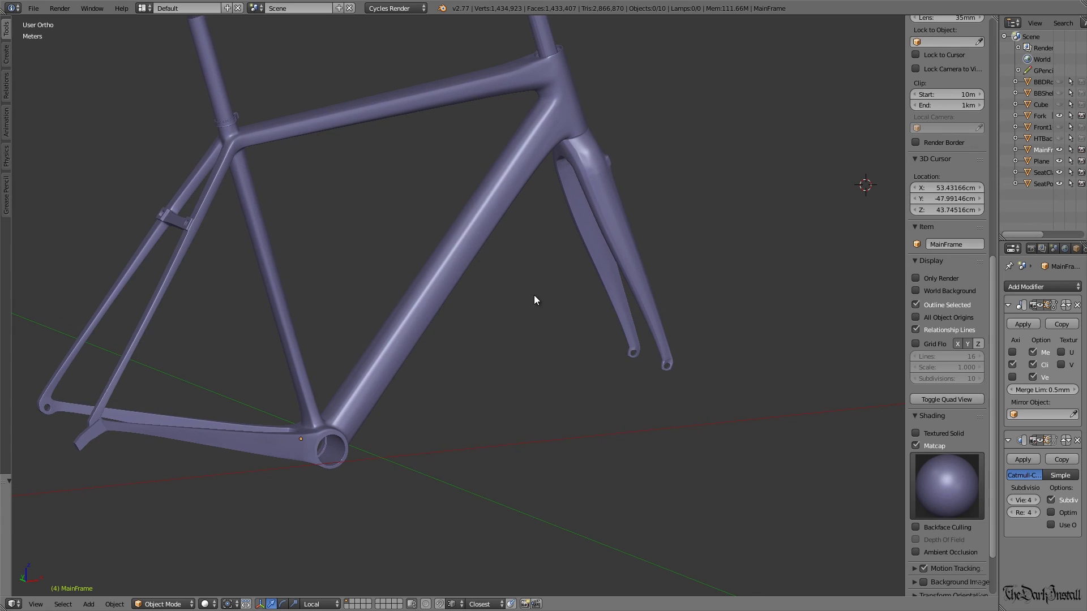